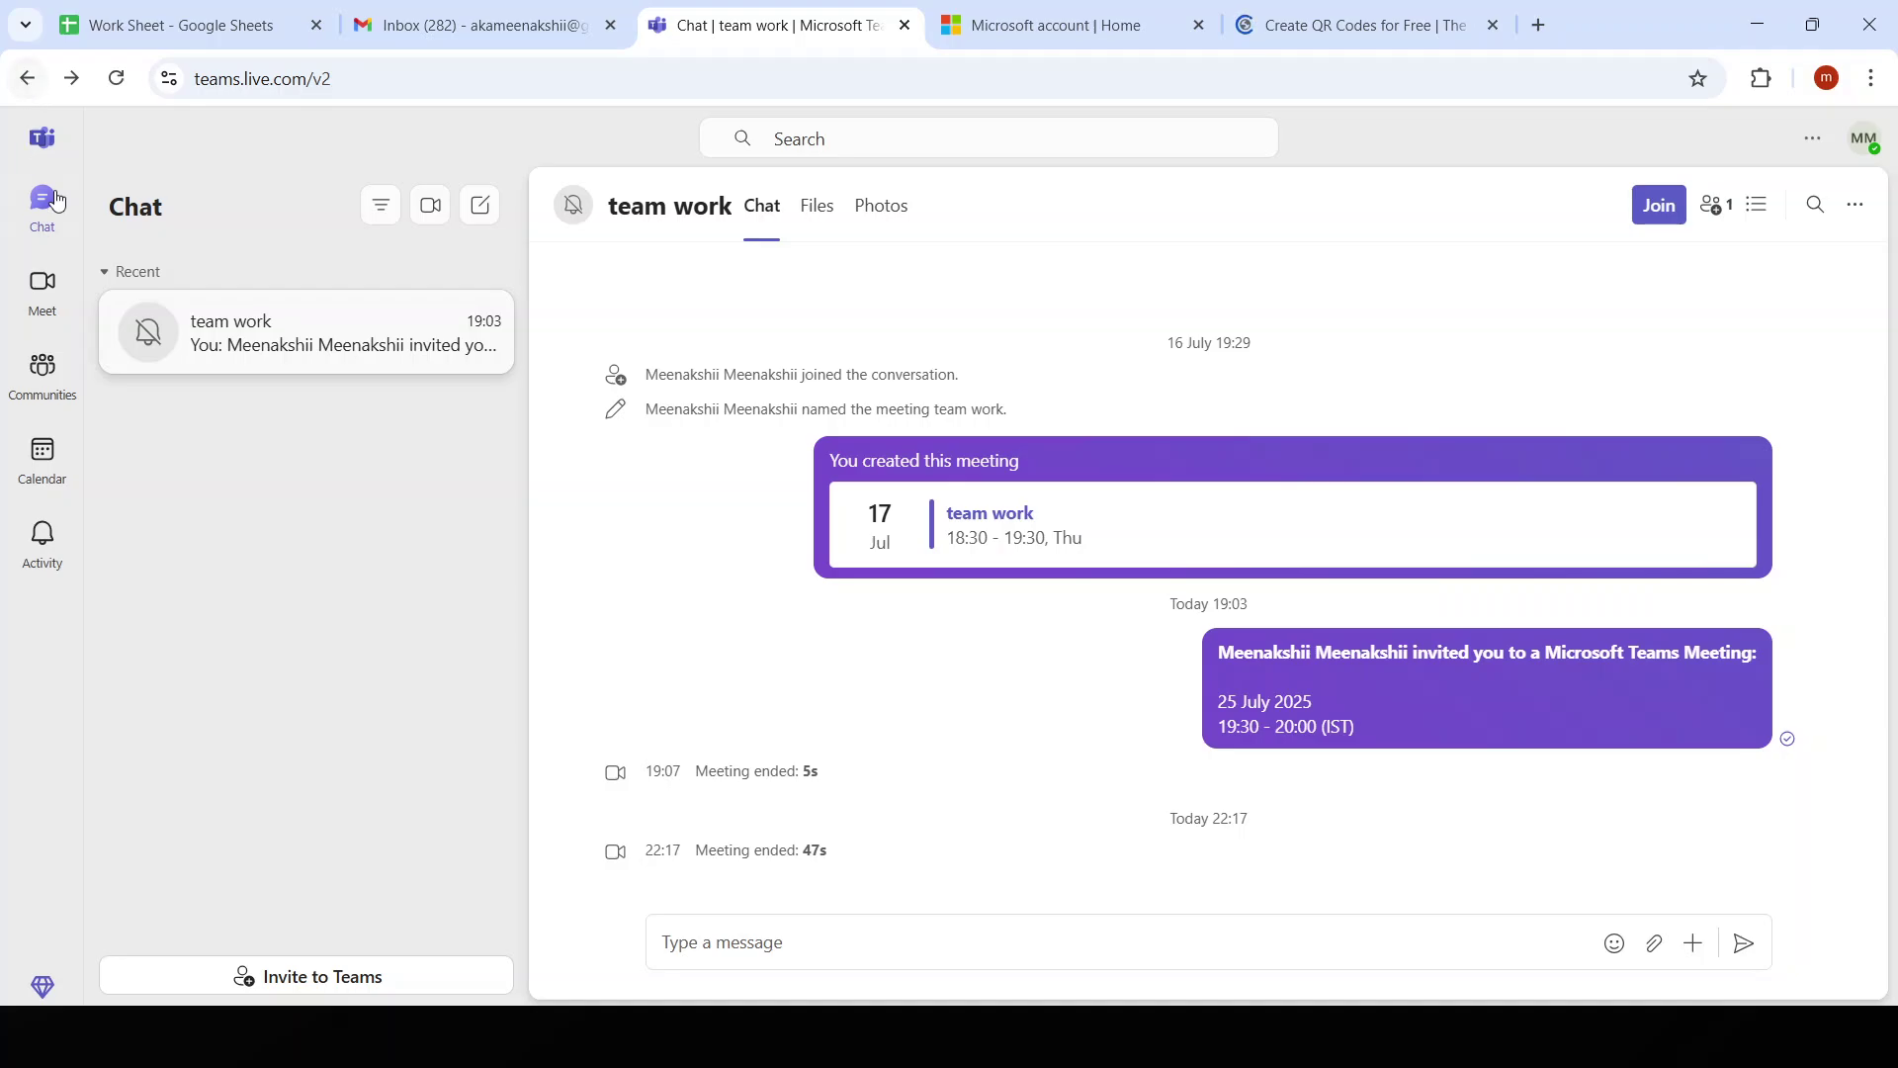
# - Switch to the Microsoft Teams desktop app and start scheduling a new meeting from the calendar
pyautogui.hotkey('alt', 'Tab')
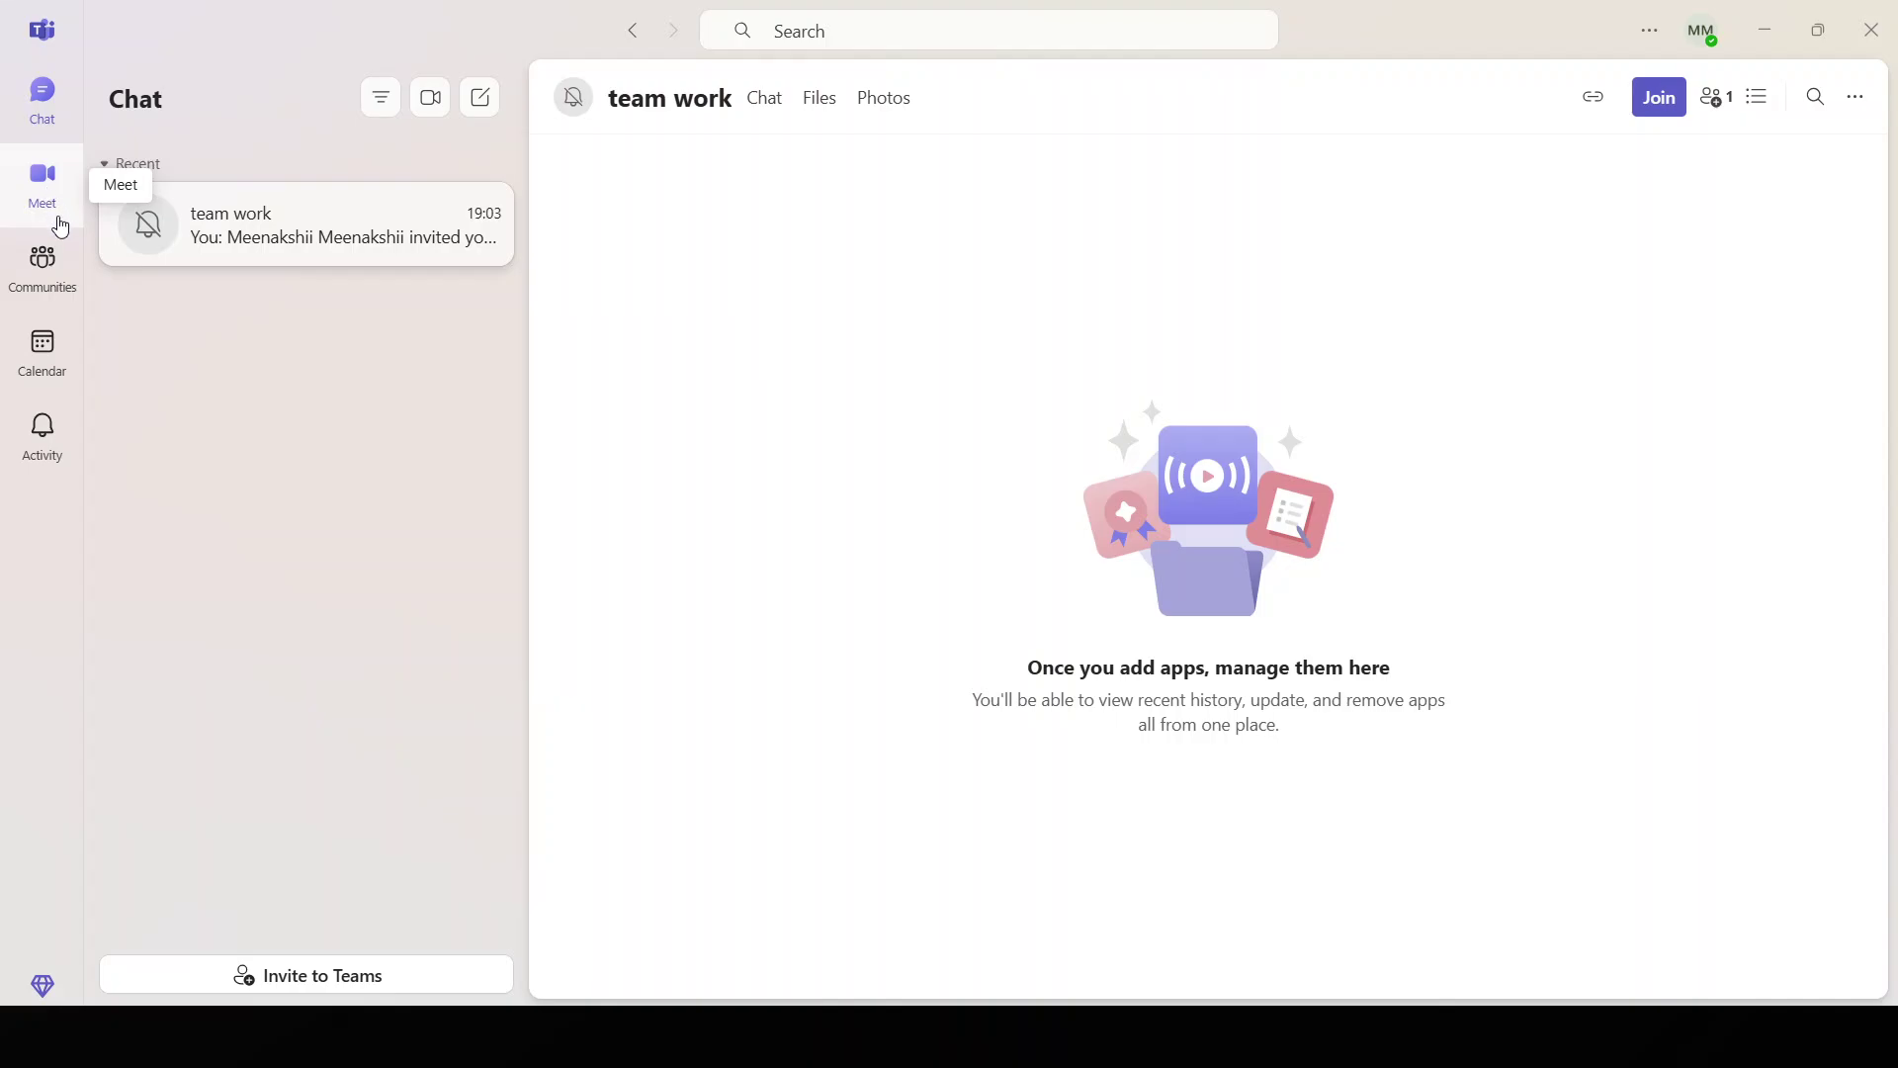
pyautogui.click(44, 370)
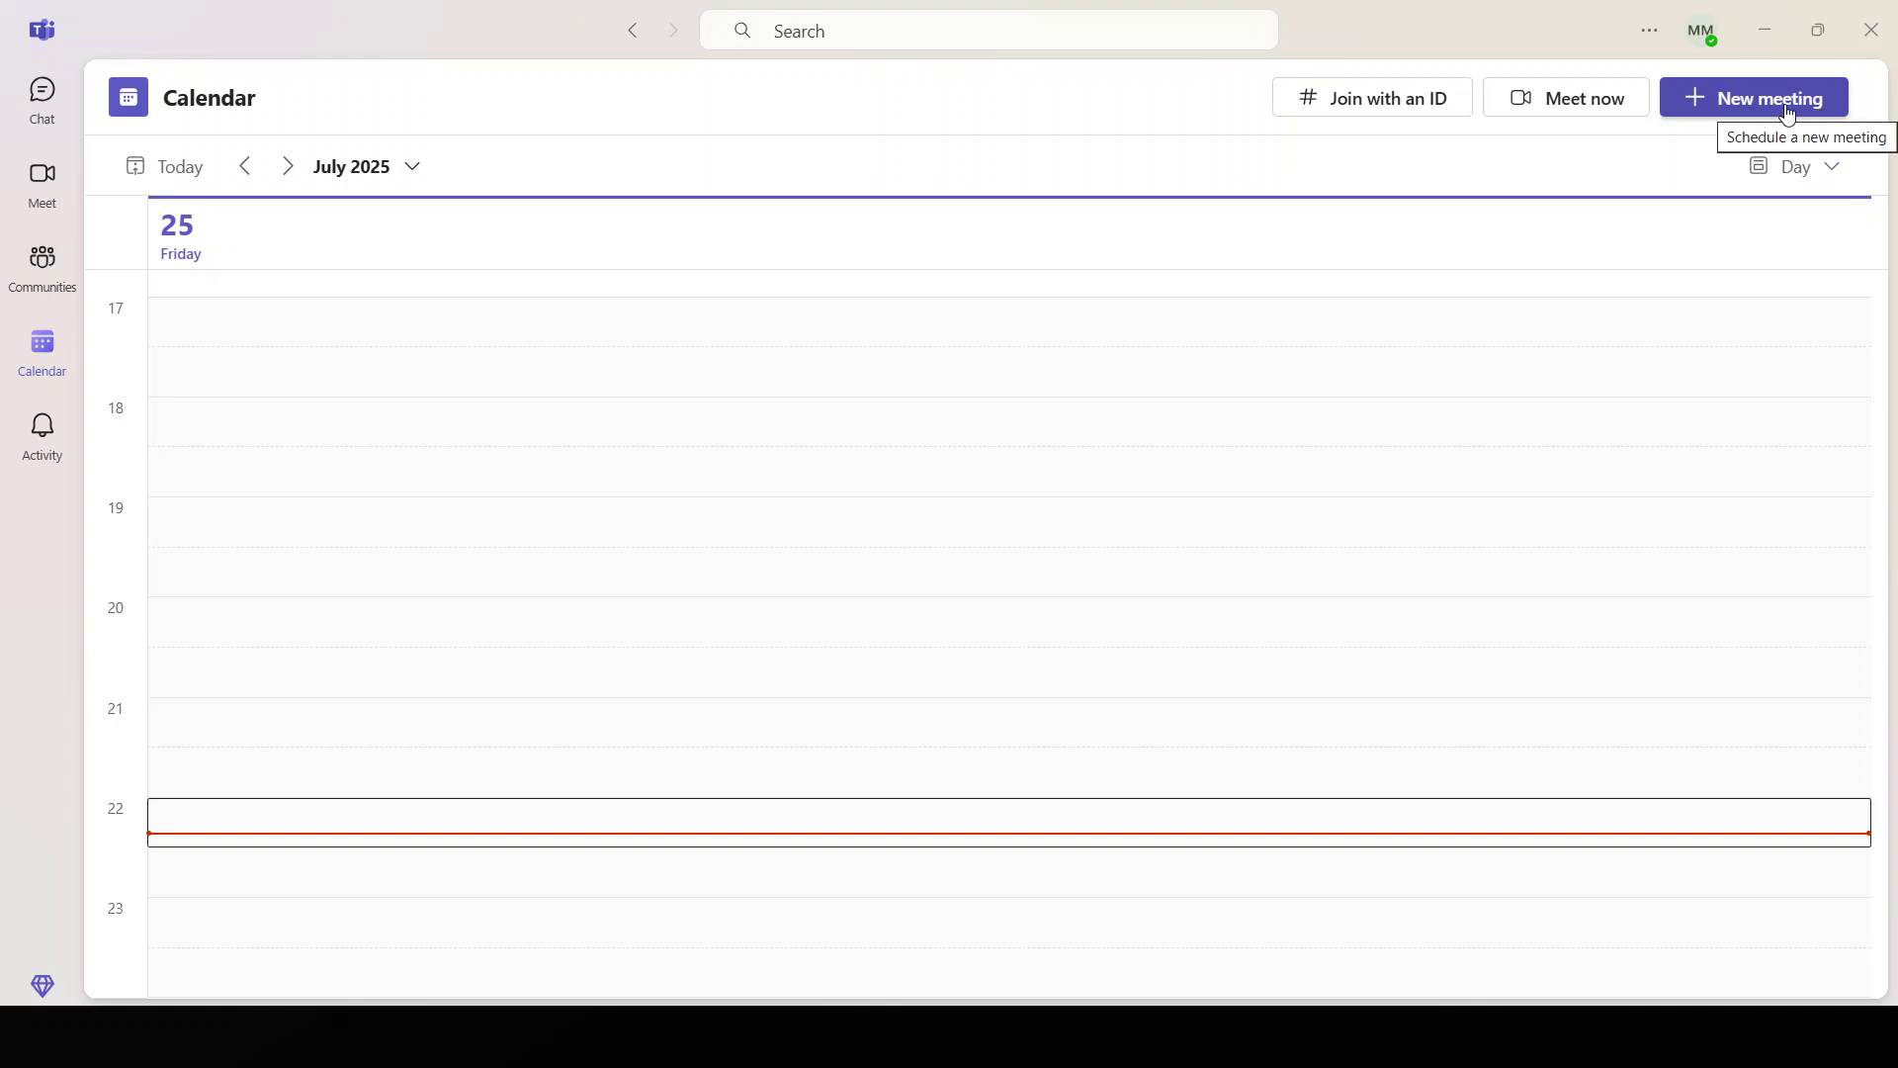
pyautogui.click(1820, 115)
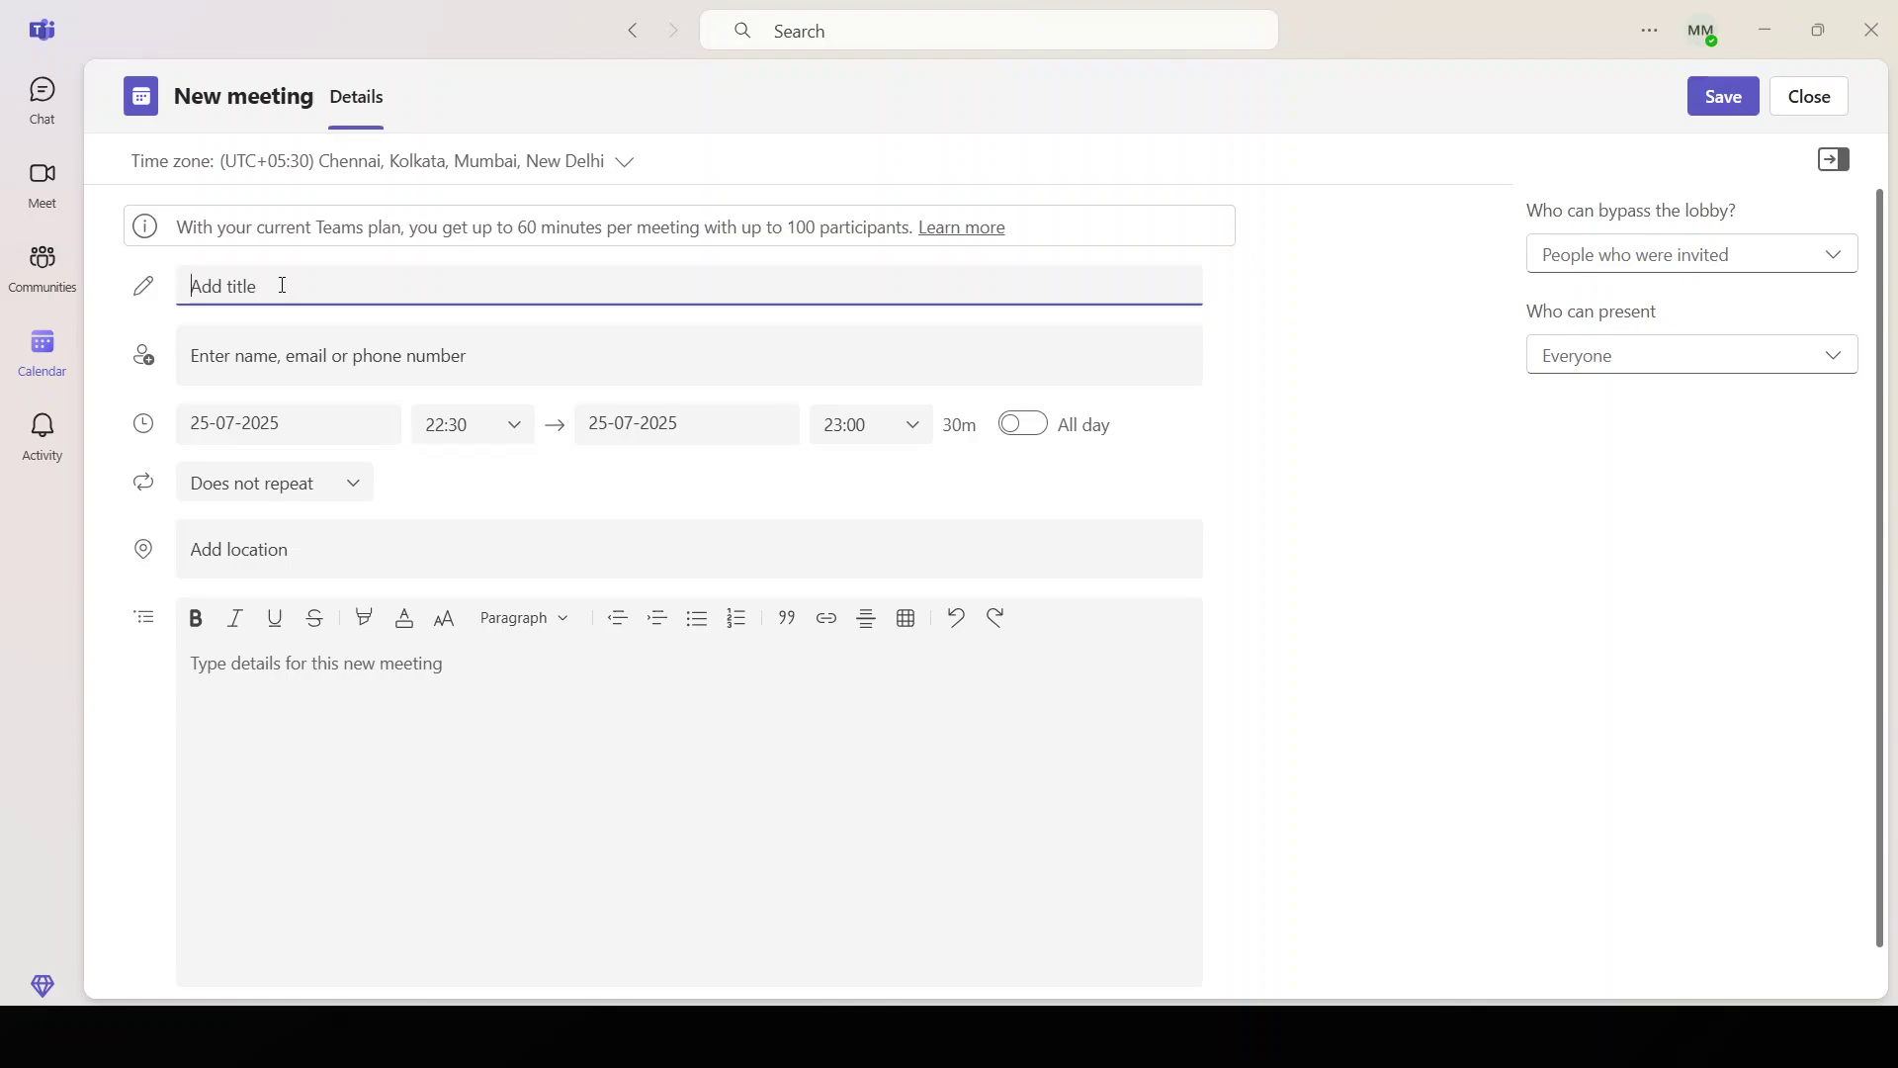
# - Enter "design shop course" as the title of the new meeting
pyautogui.write('de')
pyautogui.write('sign flo')
pyautogui.write('shop course')
pyautogui.press('Tab')
pyautogui.click(322, 432)
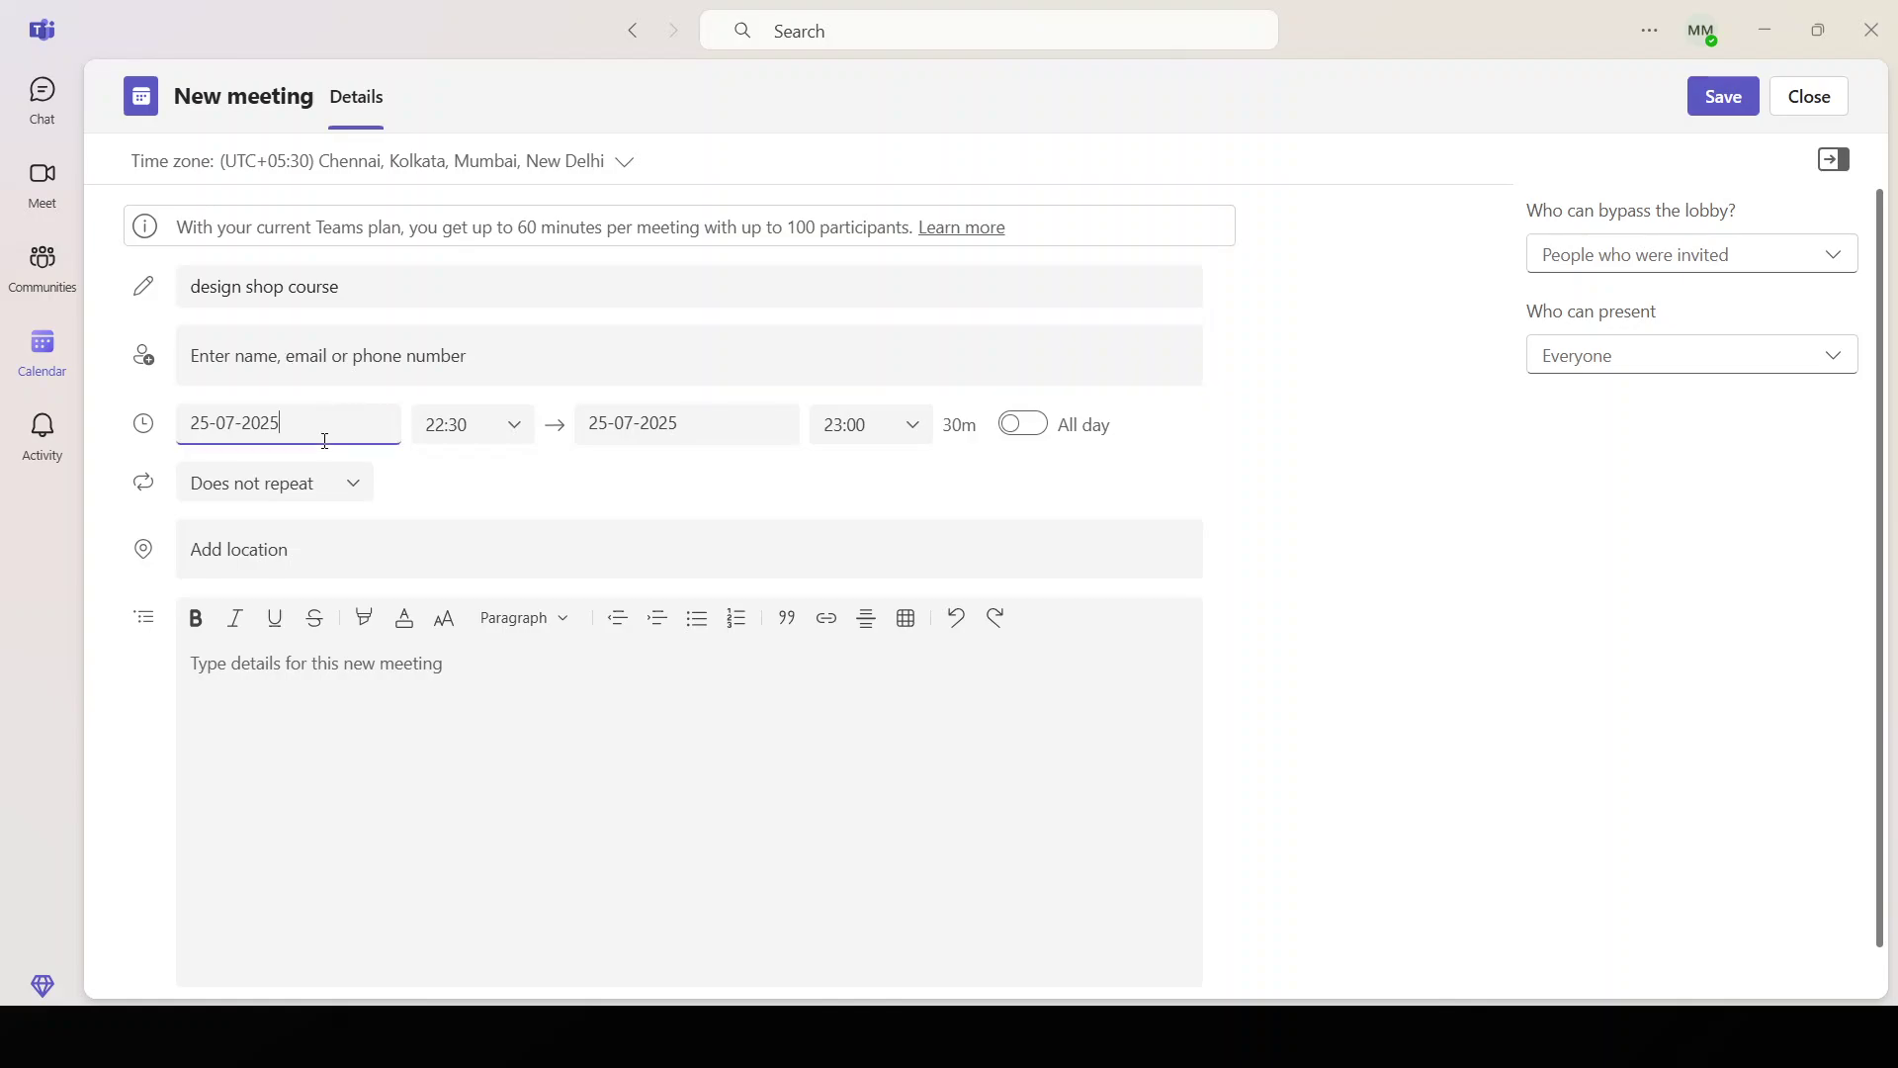
pyautogui.click(632, 500)
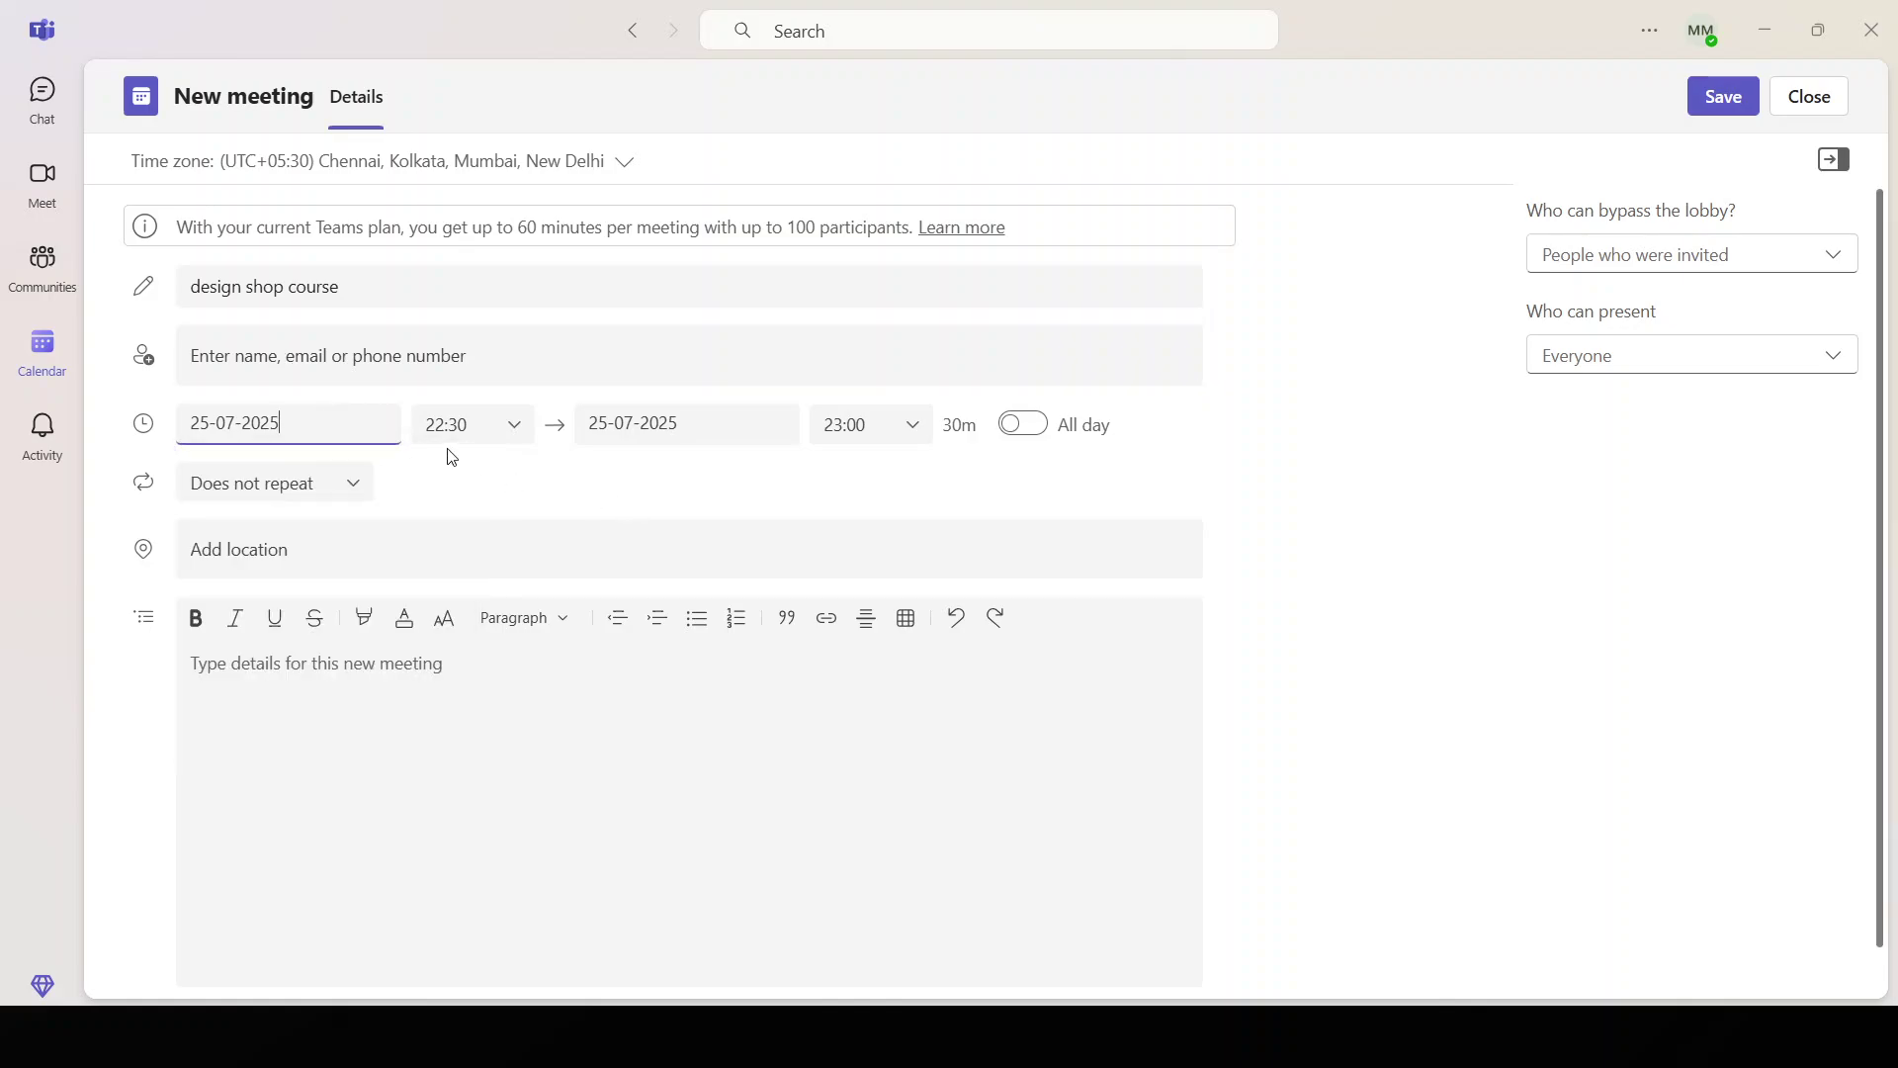
# - Remove the word "shop" from the meeting title so it reads "design course"
pyautogui.click(279, 286)
pyautogui.moveTo(280, 286); pyautogui.dragTo(243, 288)
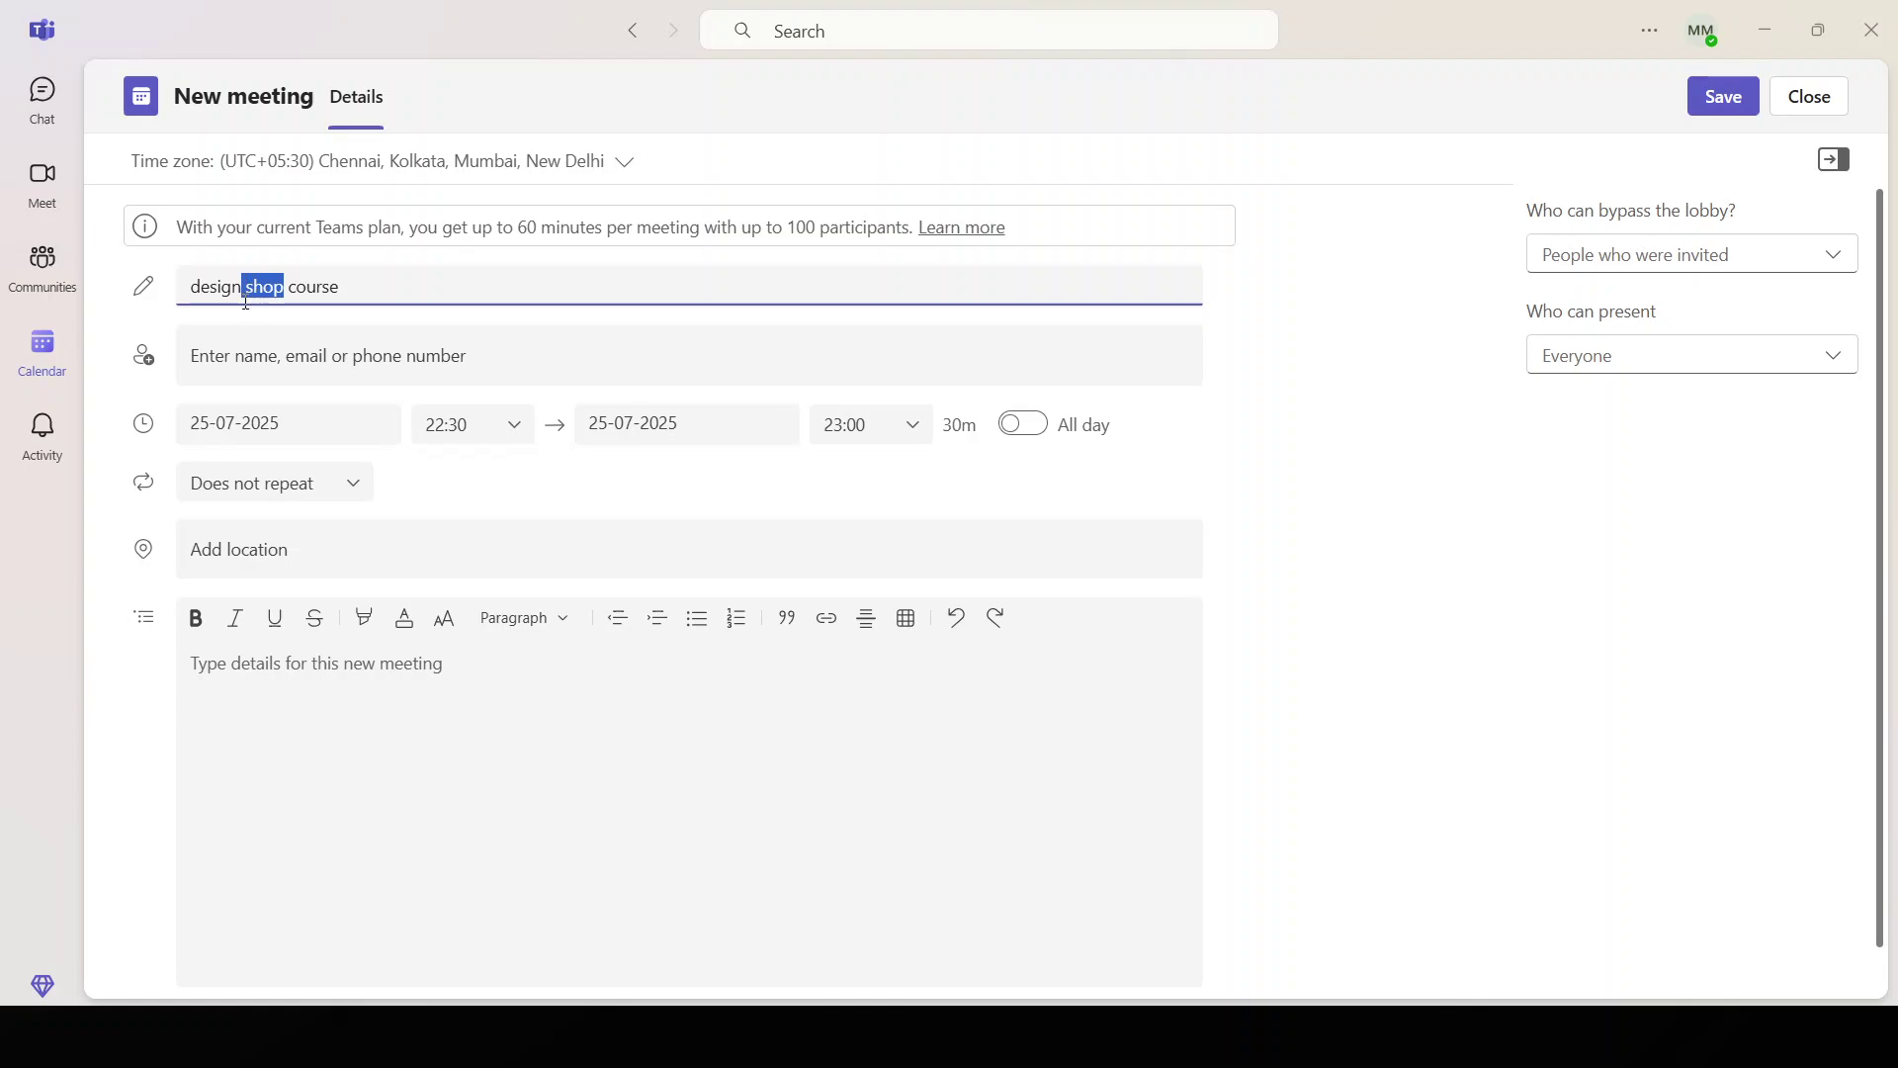
pyautogui.press('BackSpace')
pyautogui.click(266, 345)
# - Try to make the meeting repeat every weekday (Mon - Fri)
pyautogui.click(402, 550)
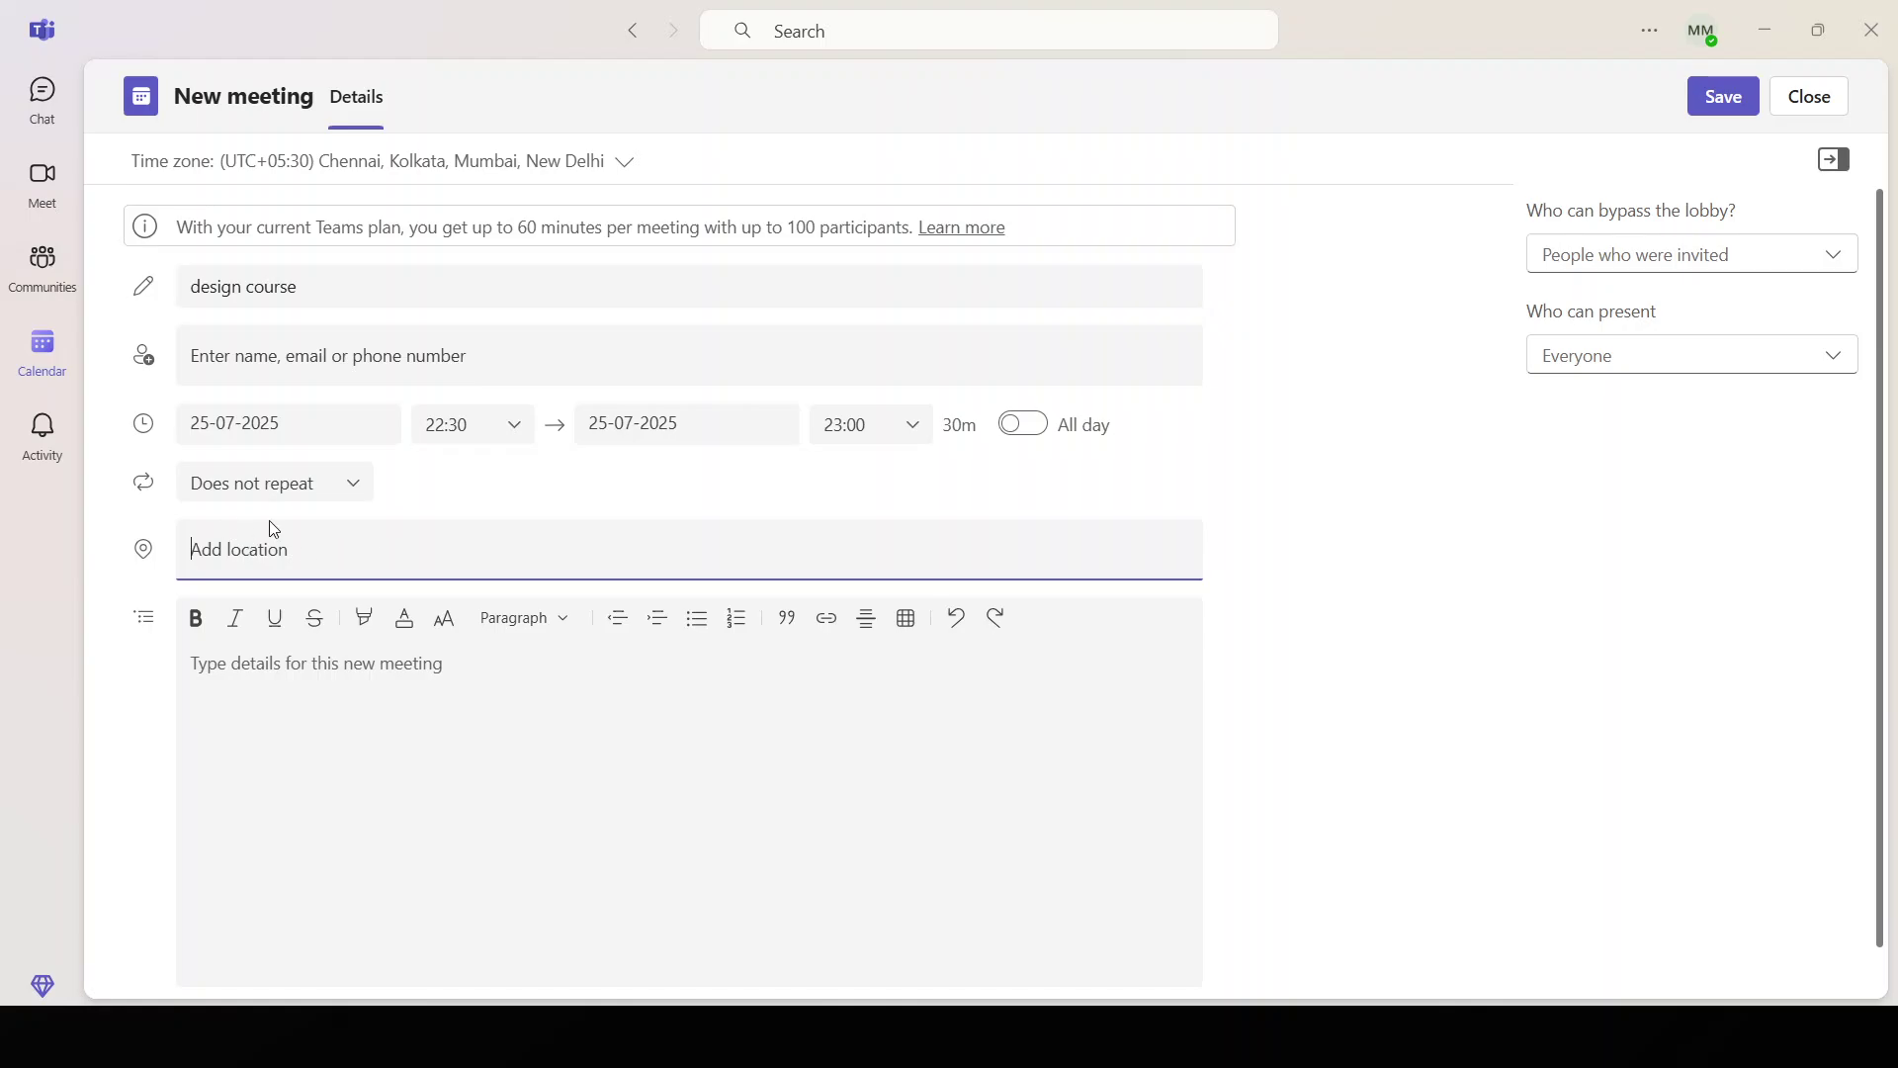
pyautogui.click(370, 489)
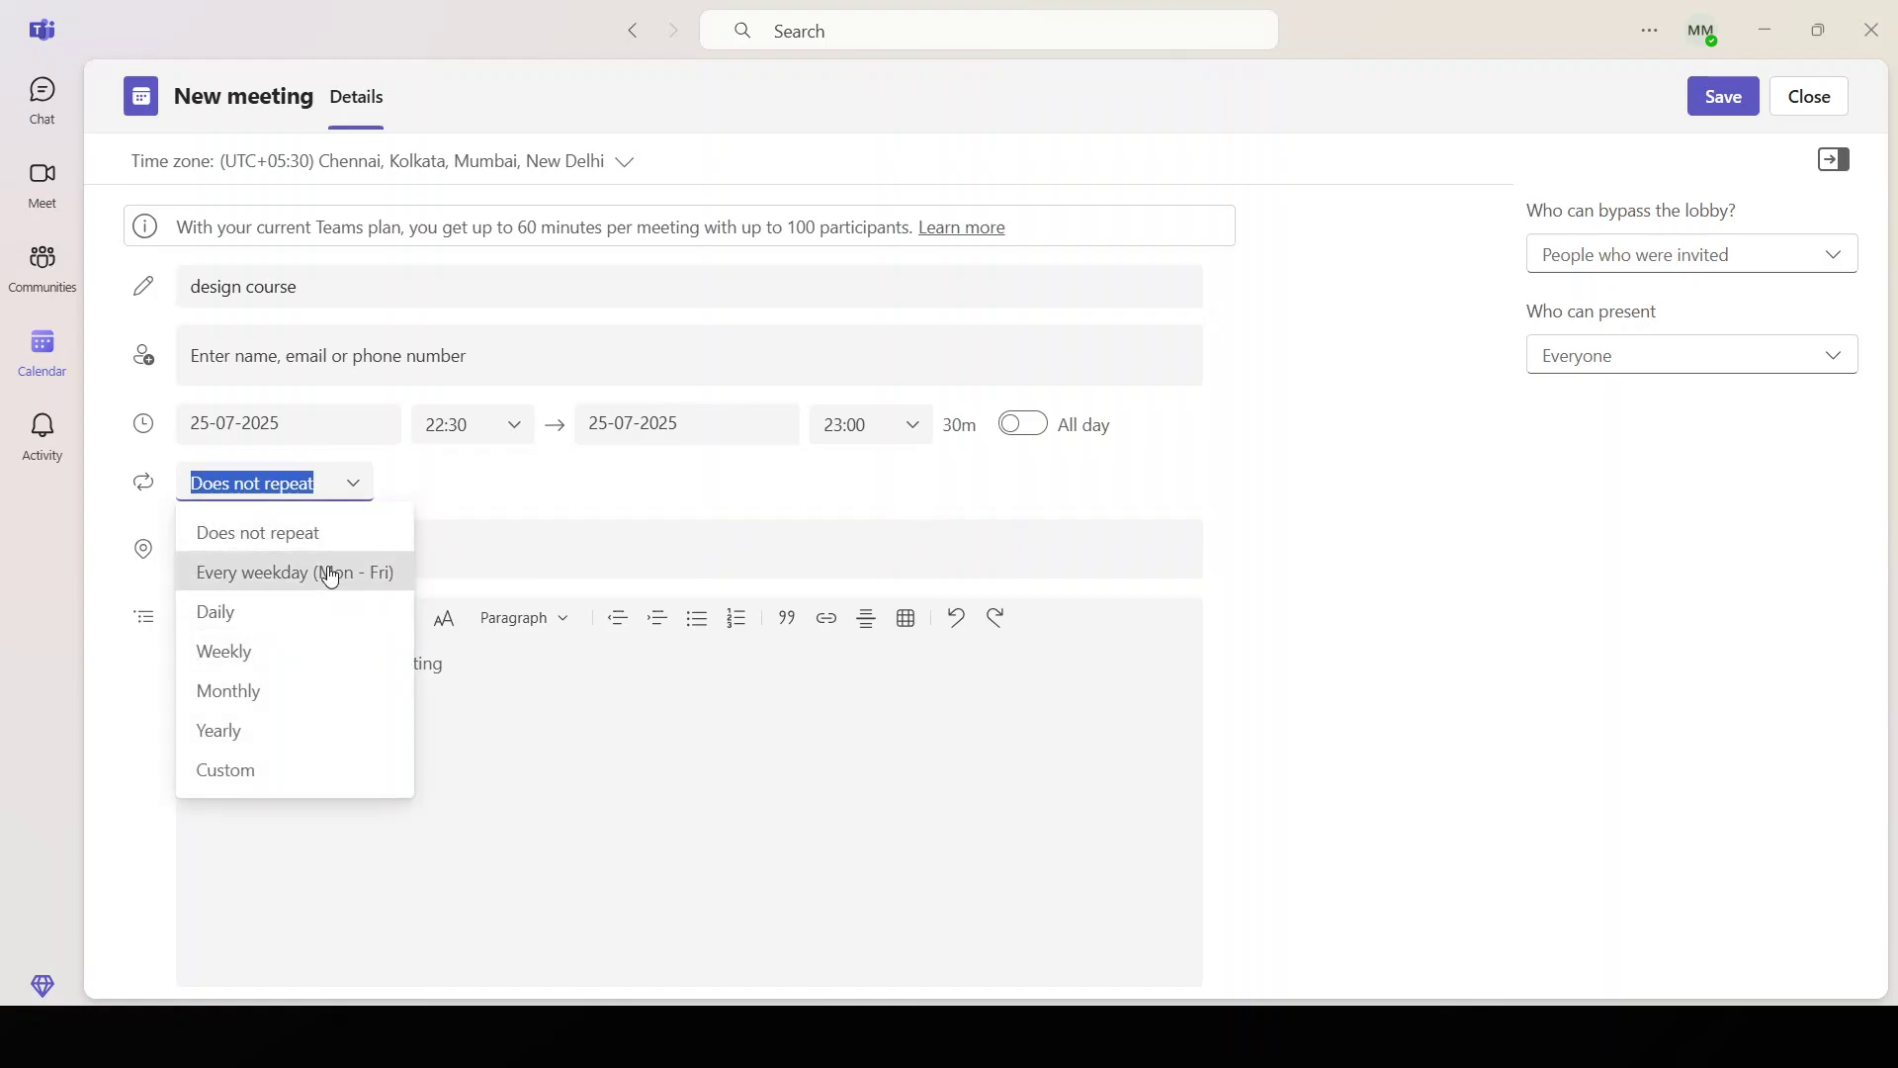
pyautogui.click(331, 567)
pyautogui.click(1149, 686)
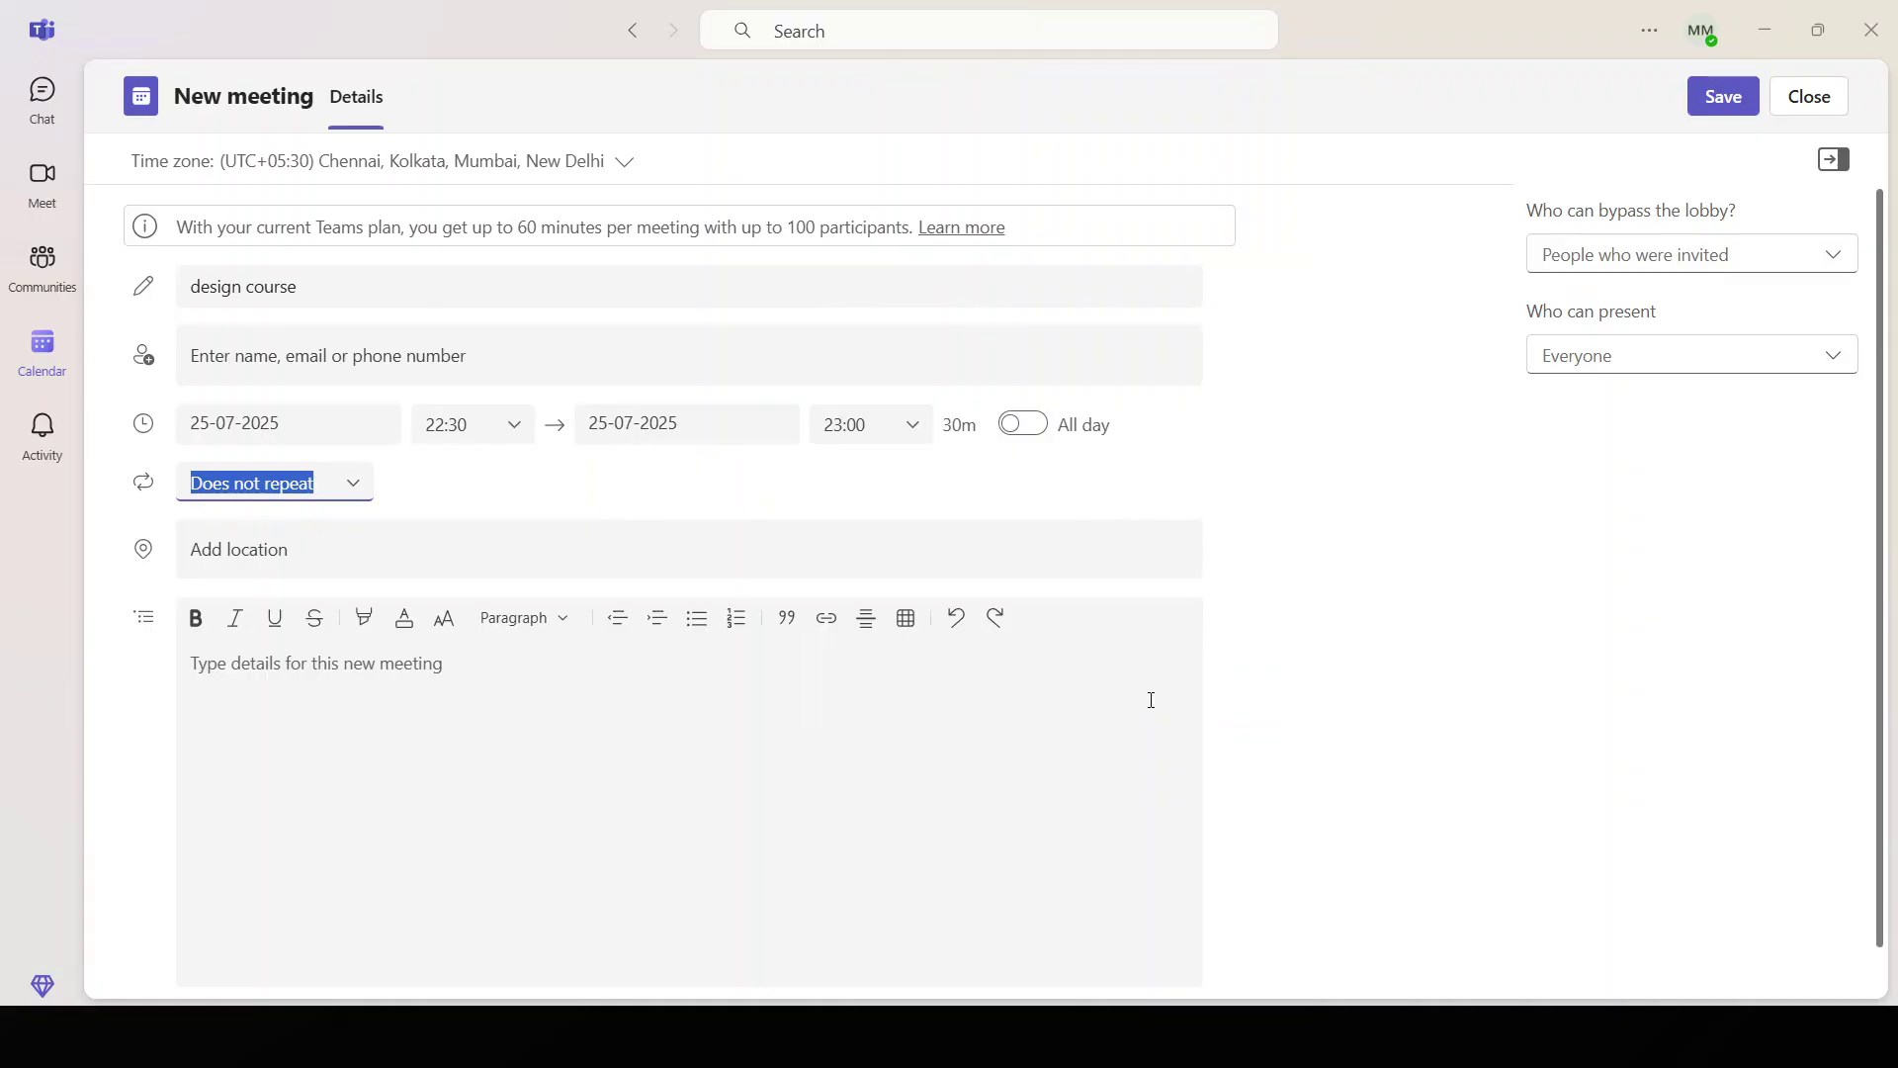
# - Set the meeting's end time to 23:30 for a one-hour duration
pyautogui.click(339, 430)
pyautogui.click(911, 434)
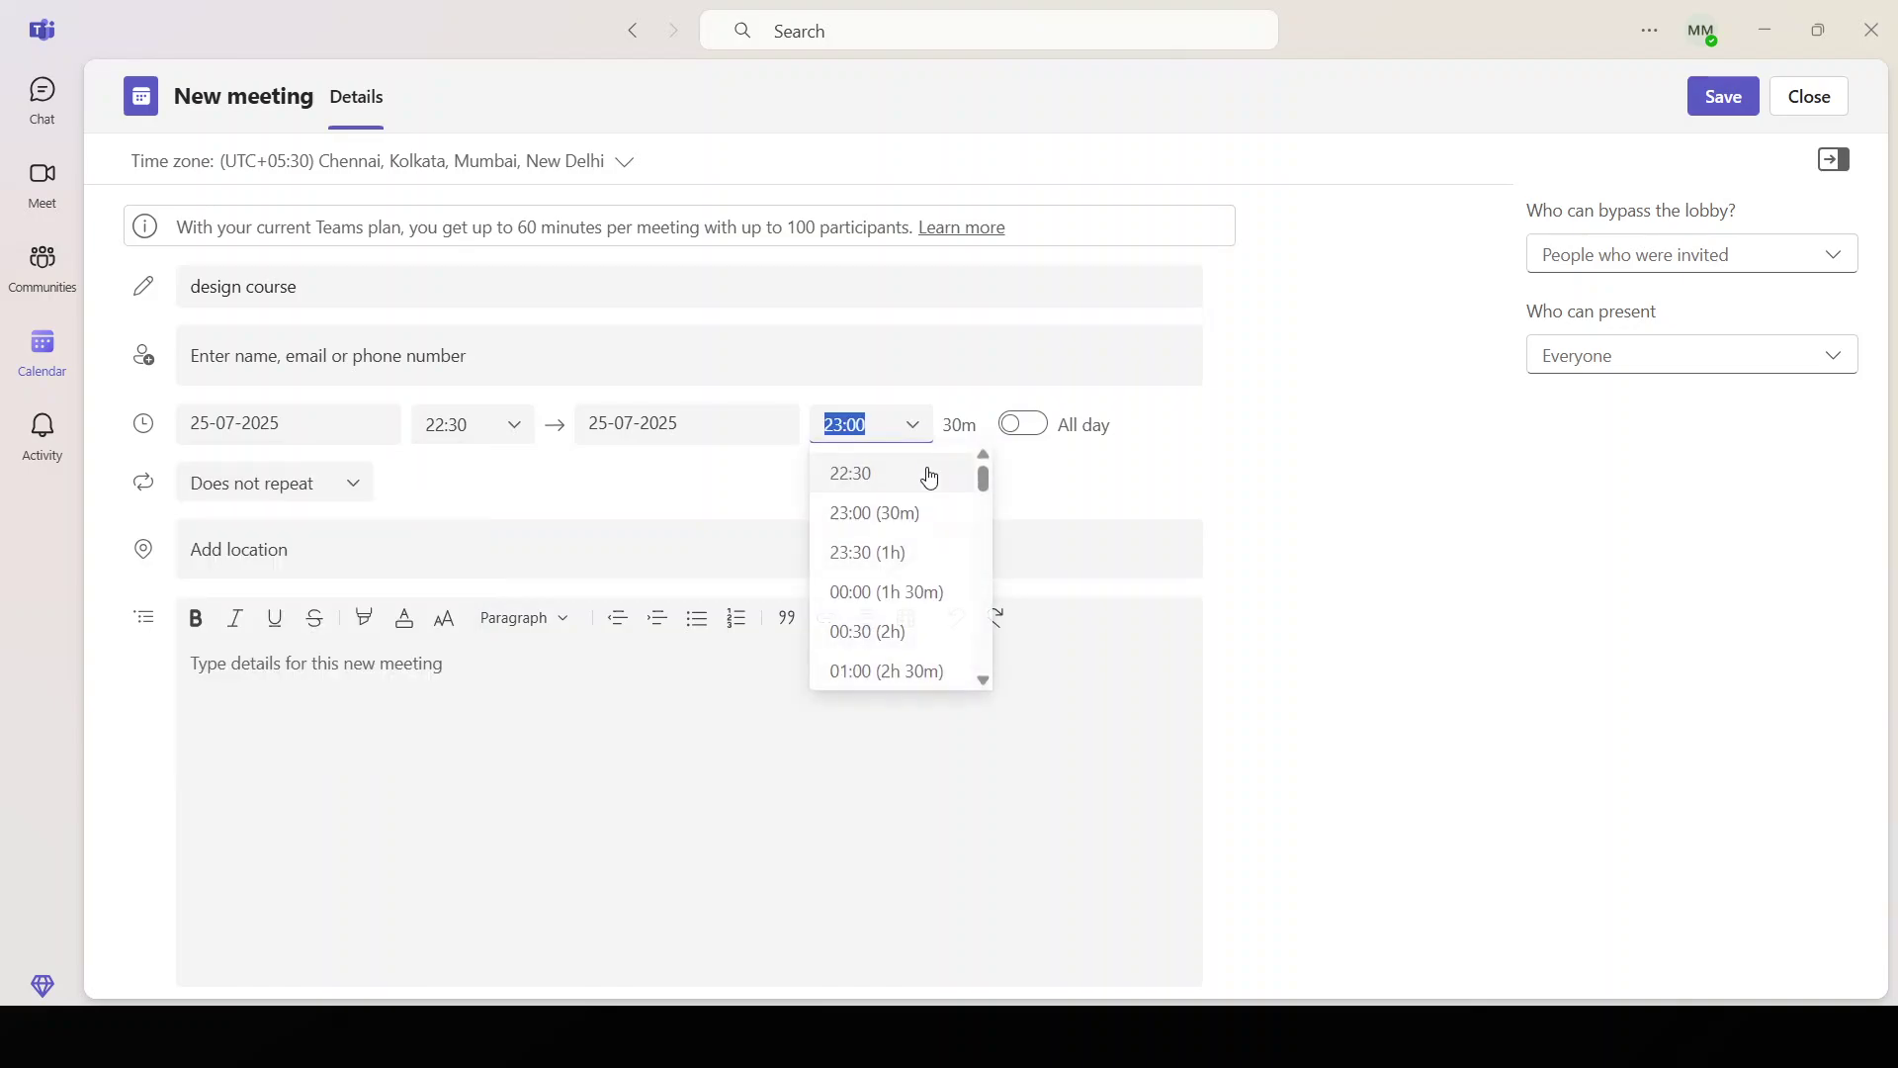
pyautogui.click(938, 574)
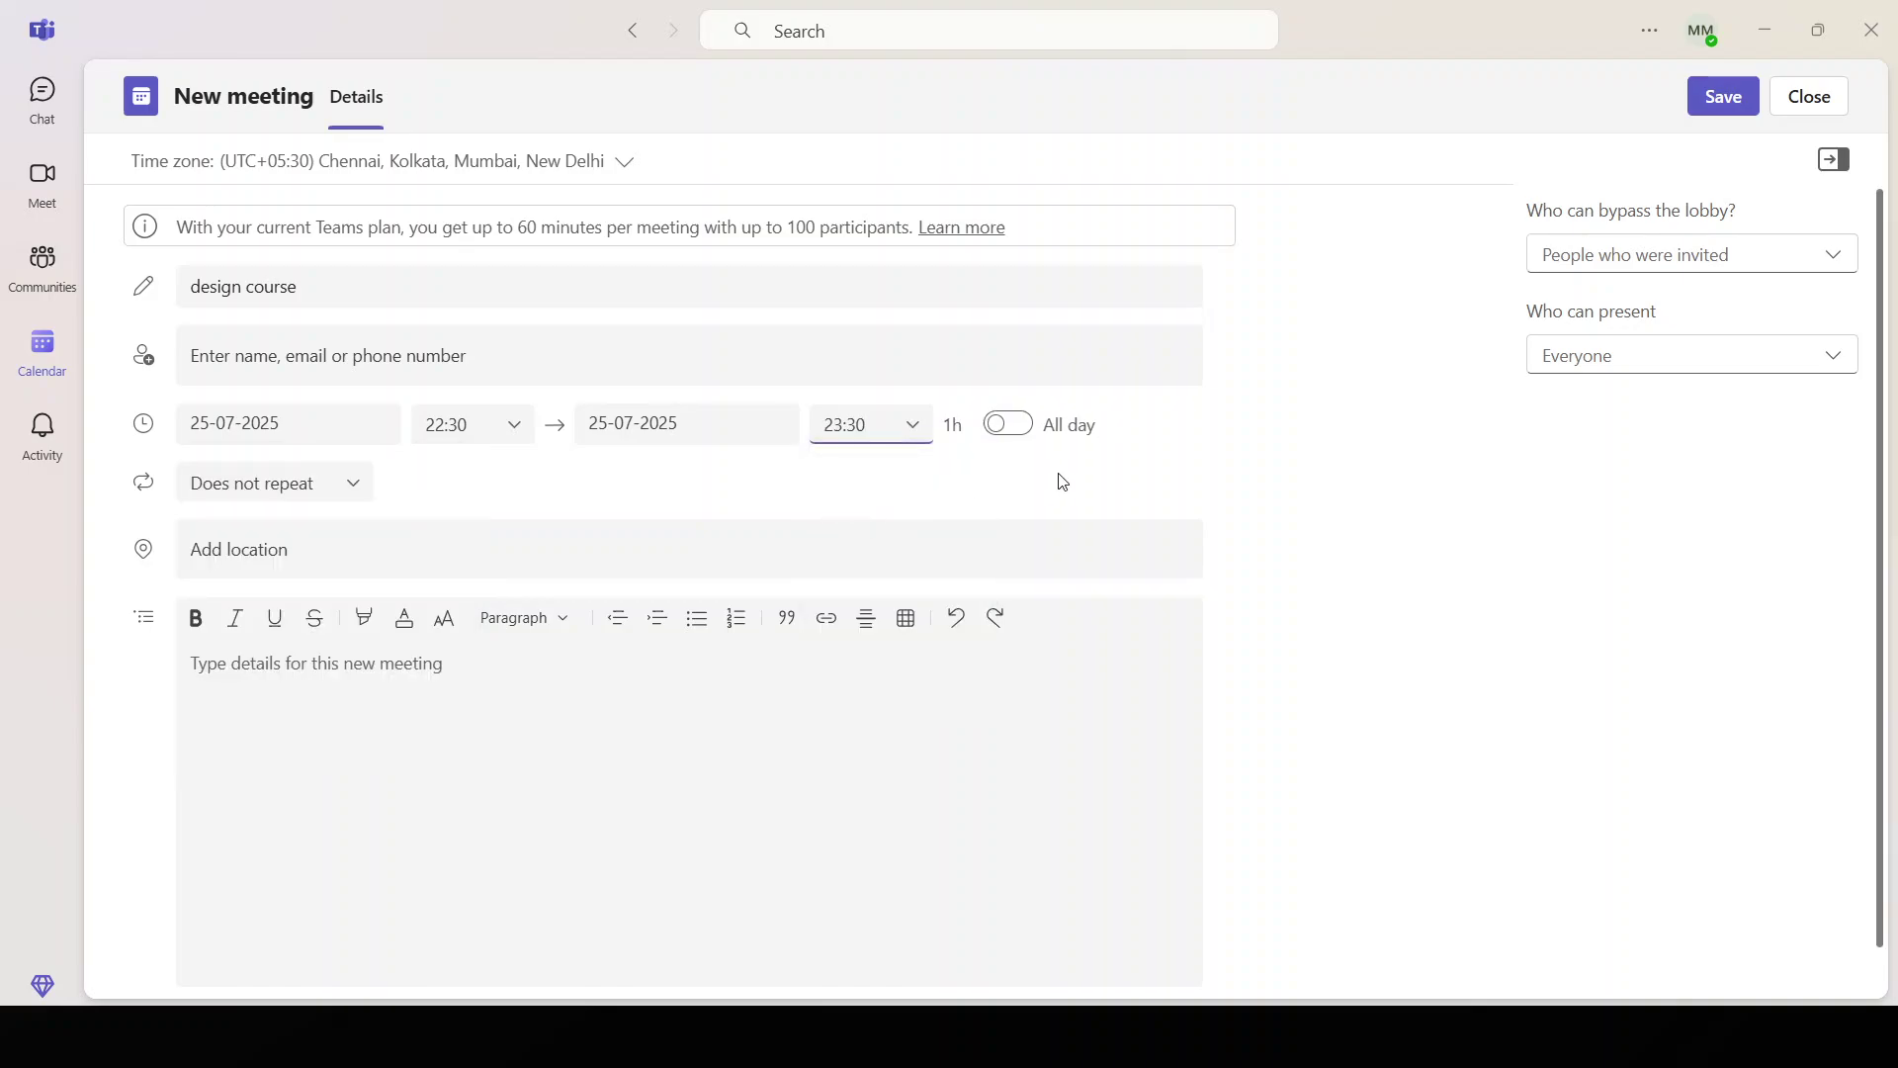
pyautogui.click(708, 423)
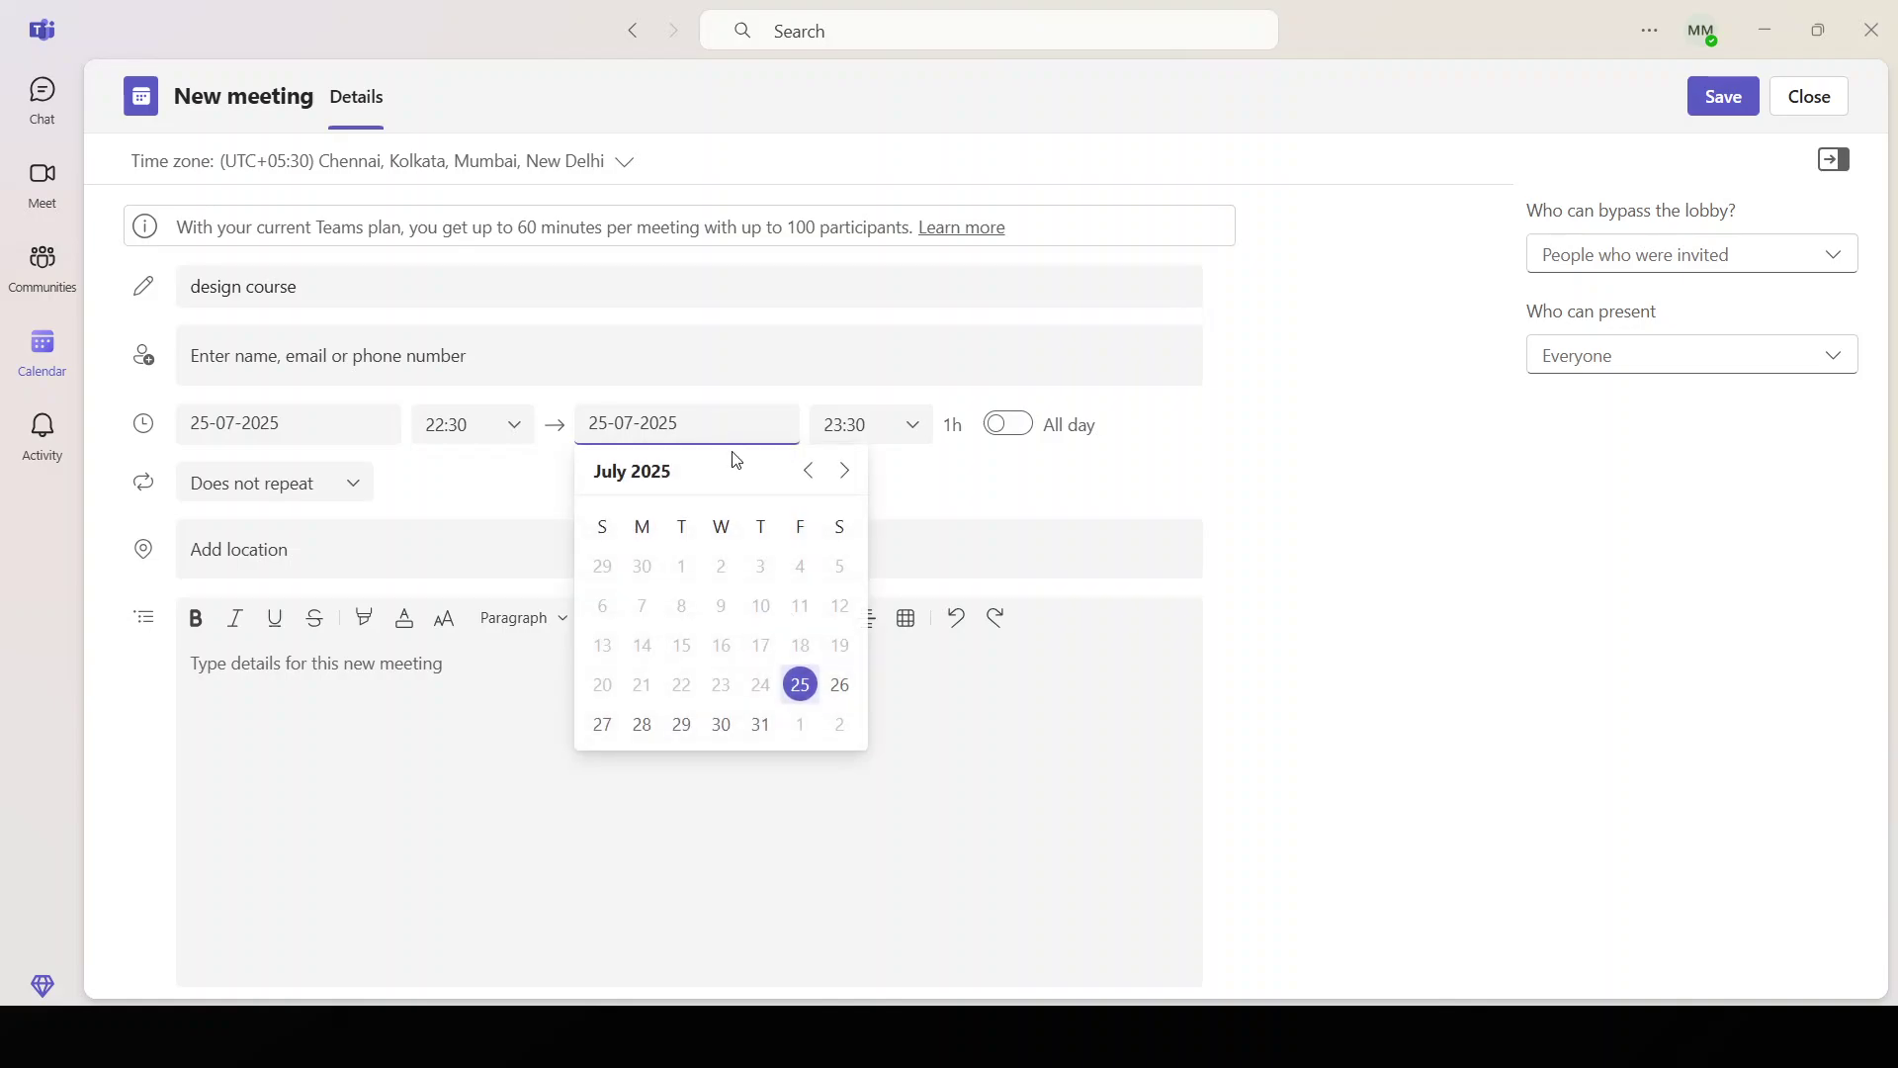
pyautogui.click(450, 484)
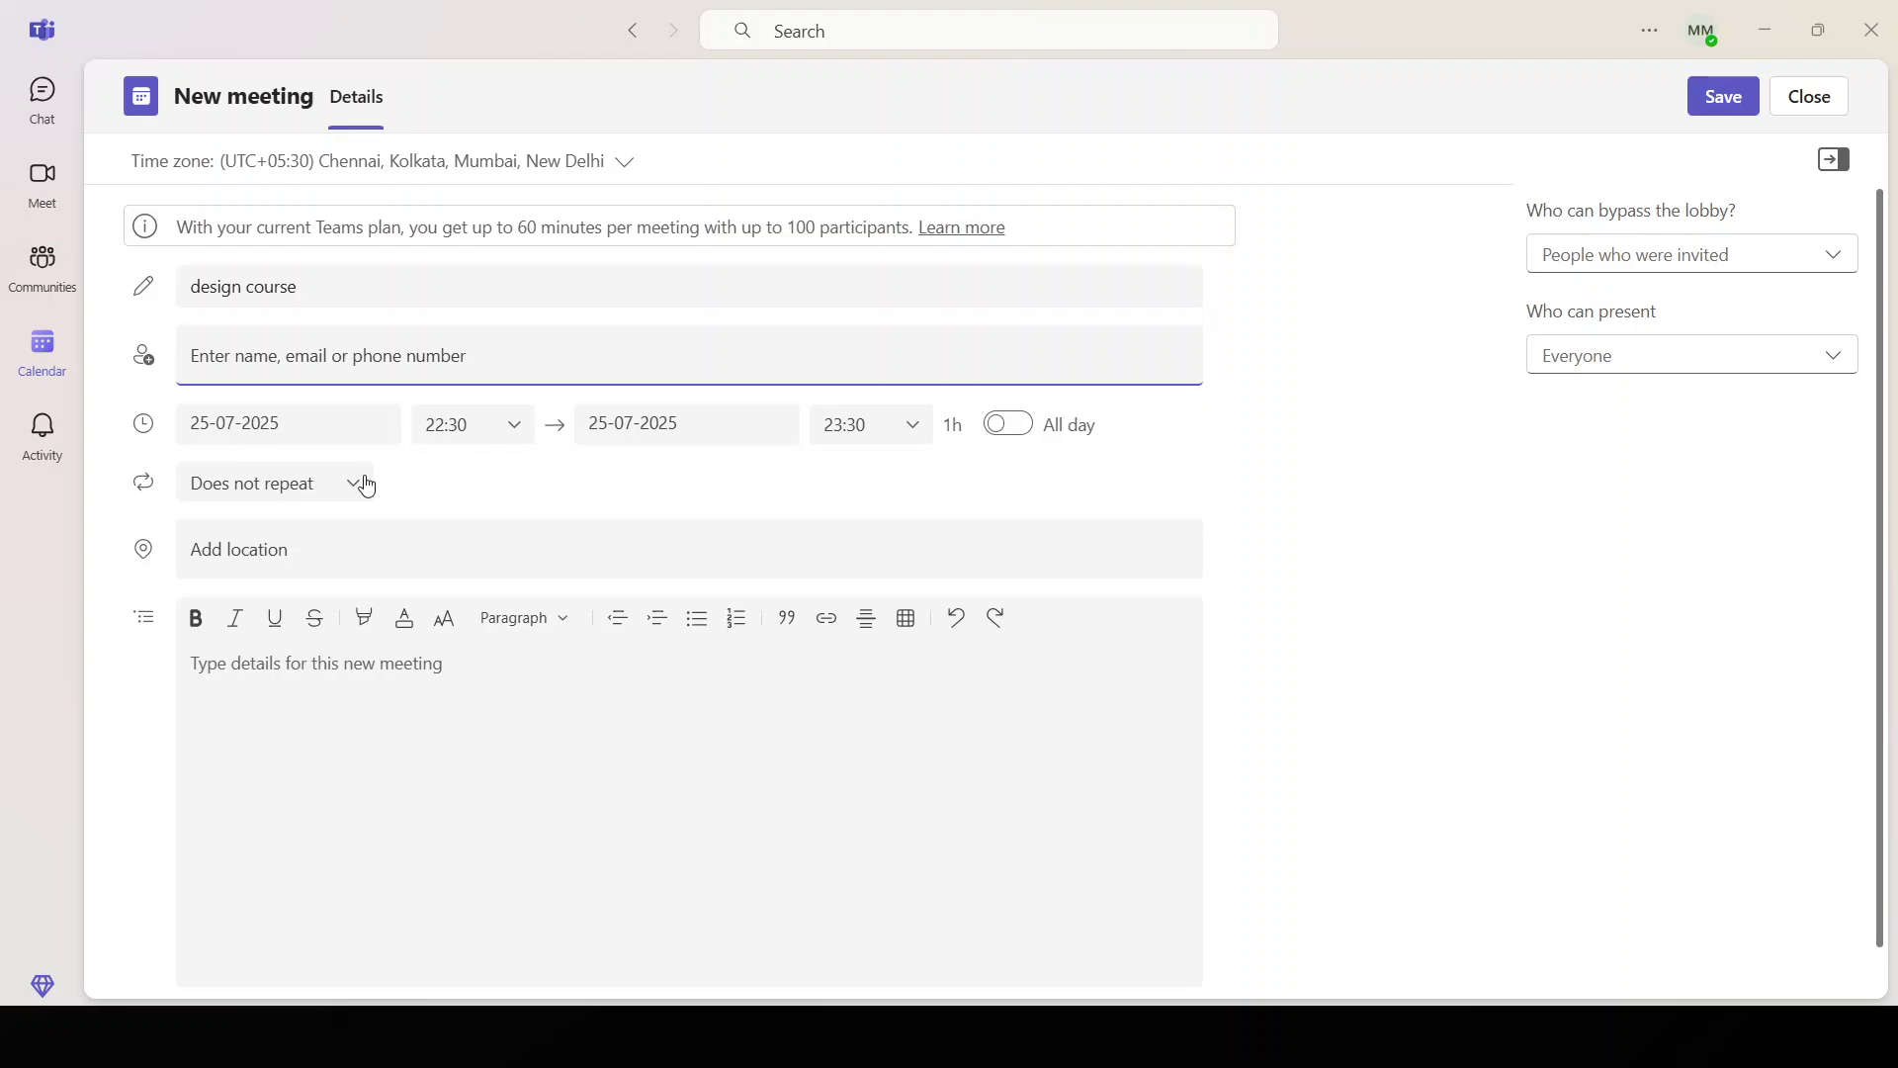
pyautogui.click(330, 483)
pyautogui.click(551, 542)
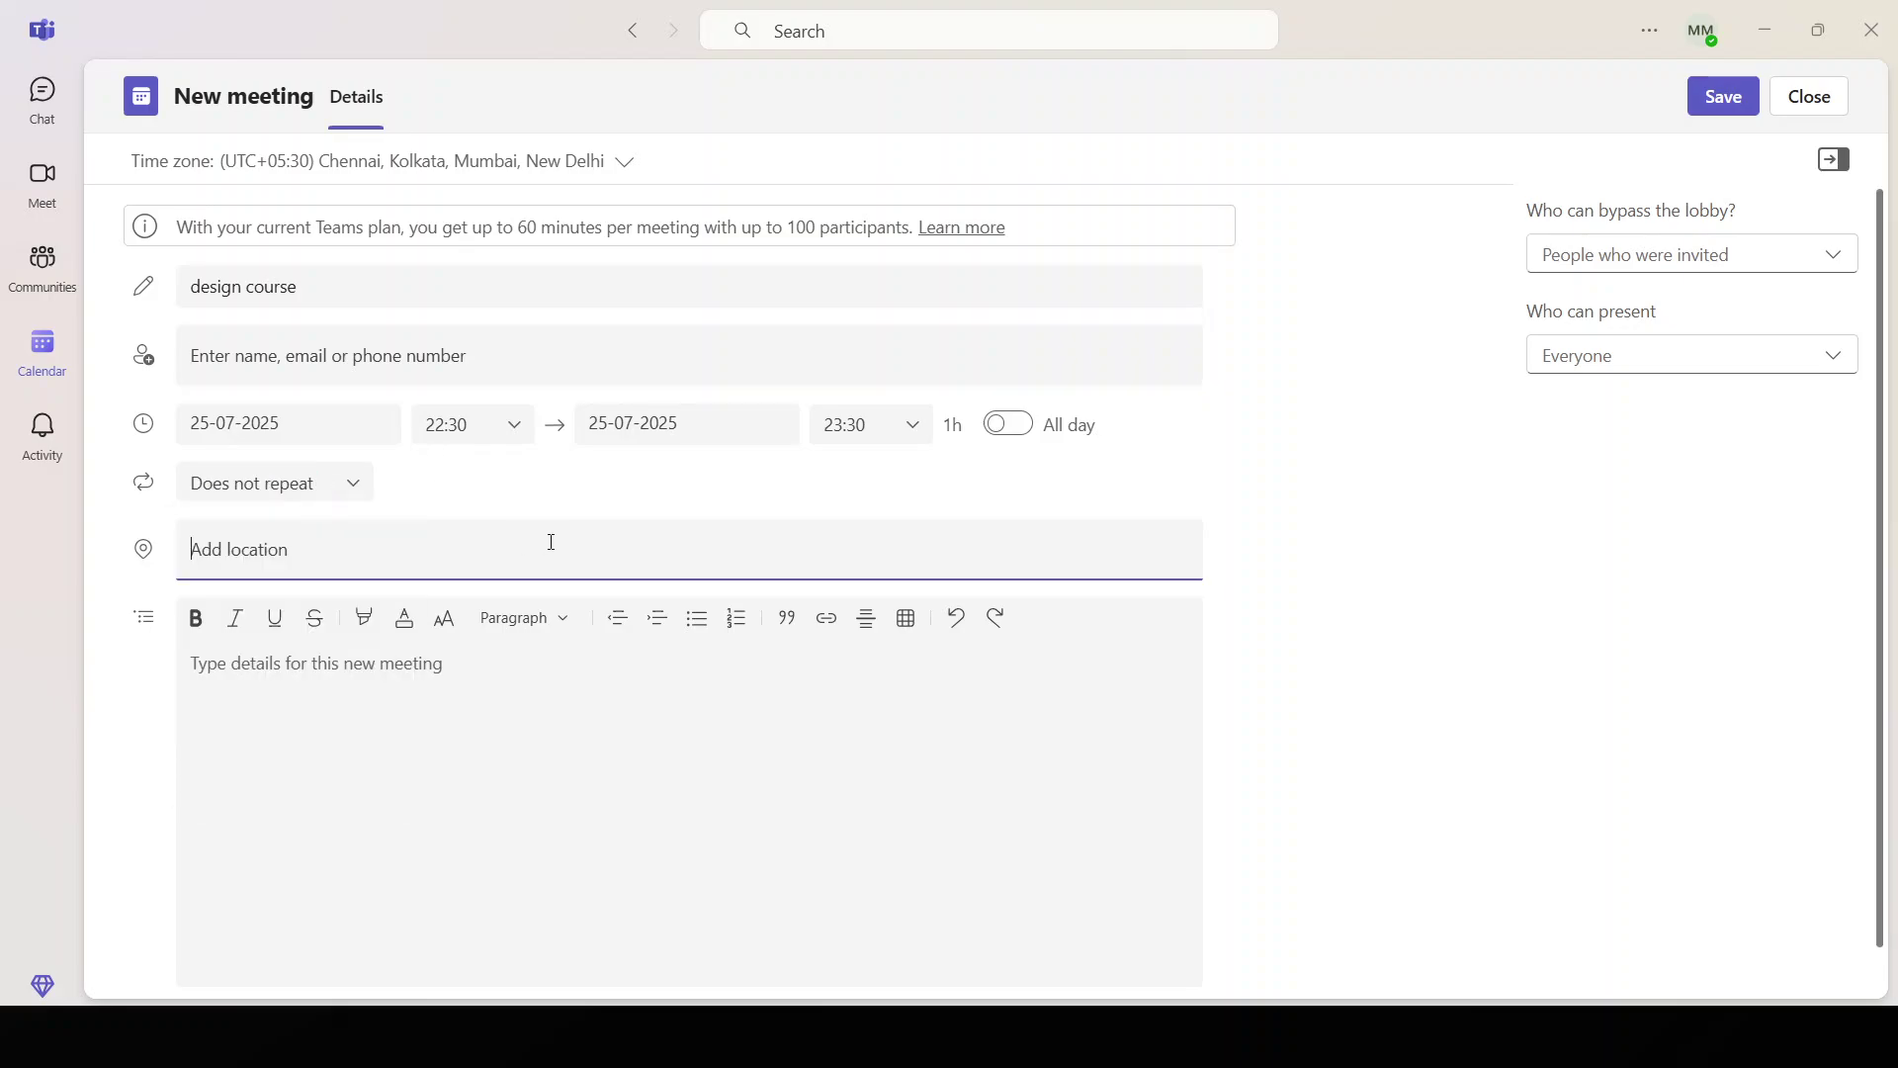
pyautogui.scroll(-1, 480, 464)
pyautogui.scroll(1, 445, 470)
# - Try 00:00 and 01:00 as the meeting's end time, returning it to 00:00
pyautogui.click(910, 425)
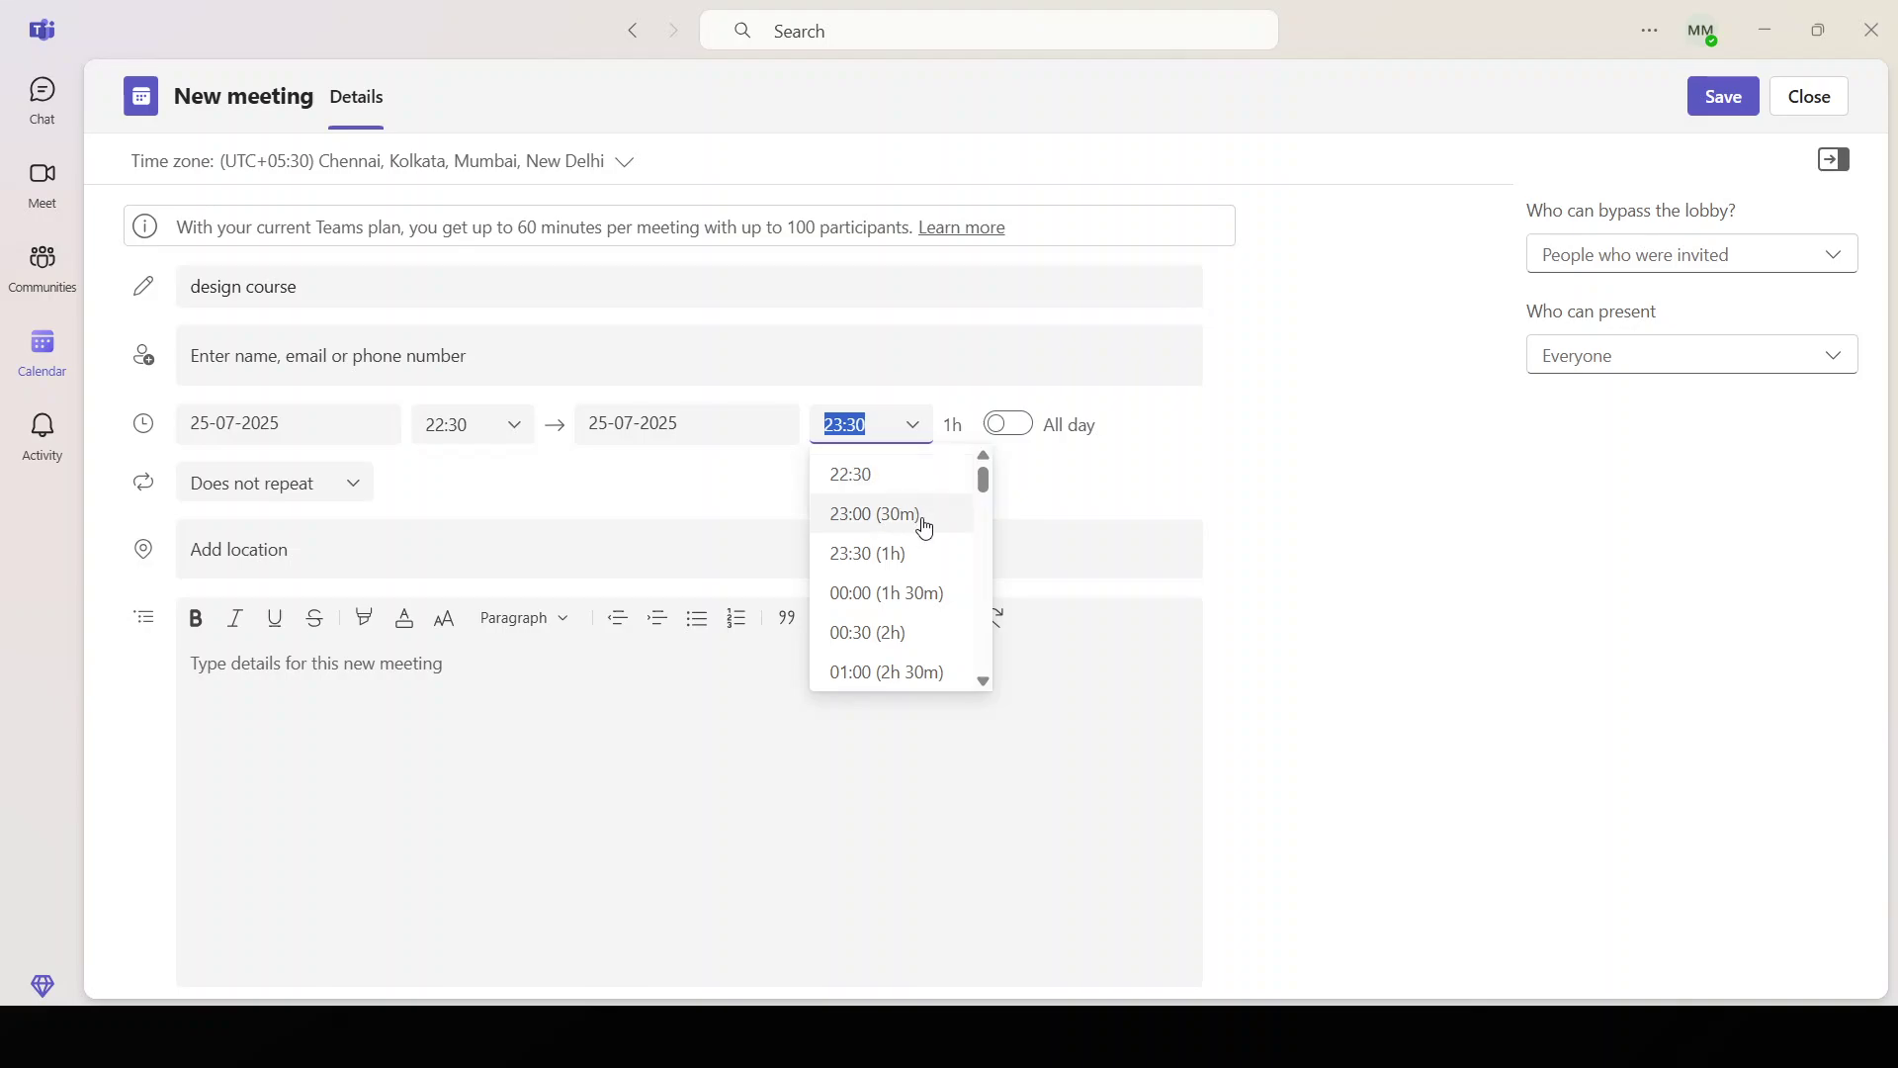
pyautogui.click(921, 593)
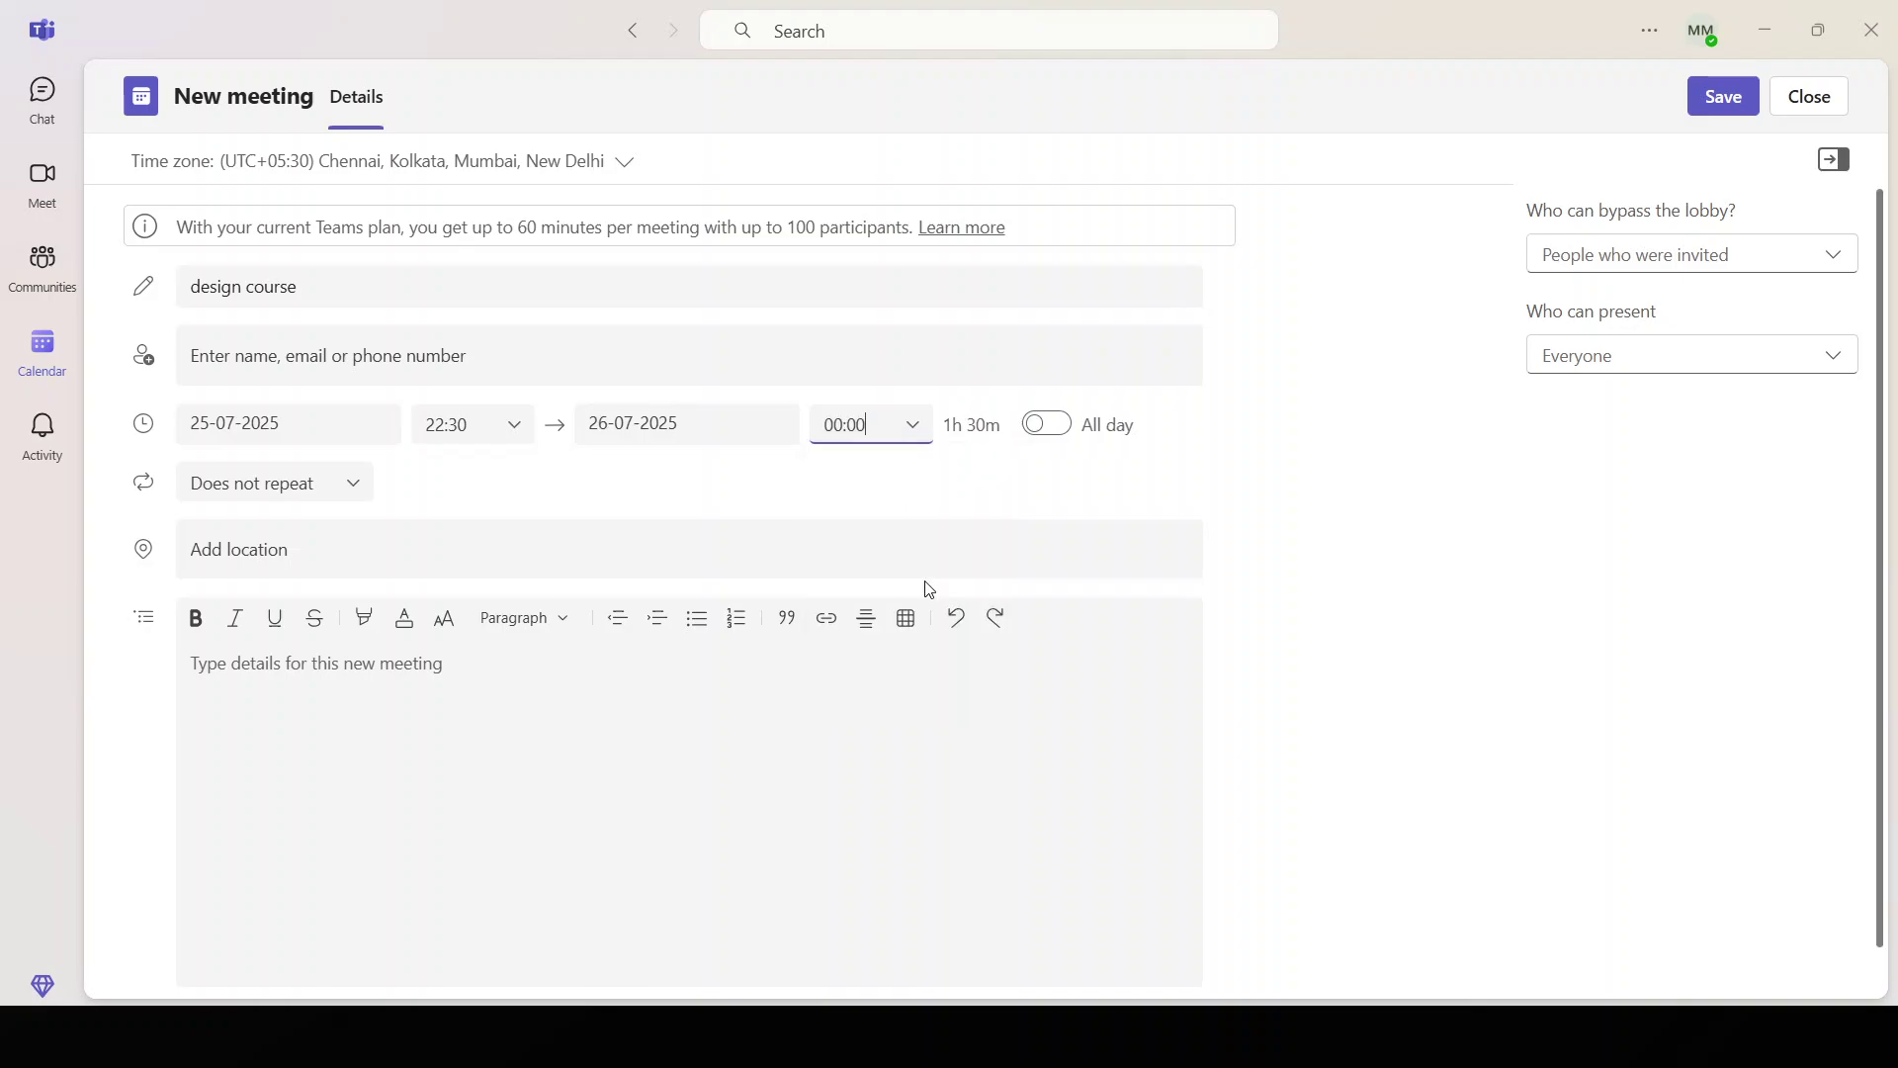
pyautogui.click(914, 429)
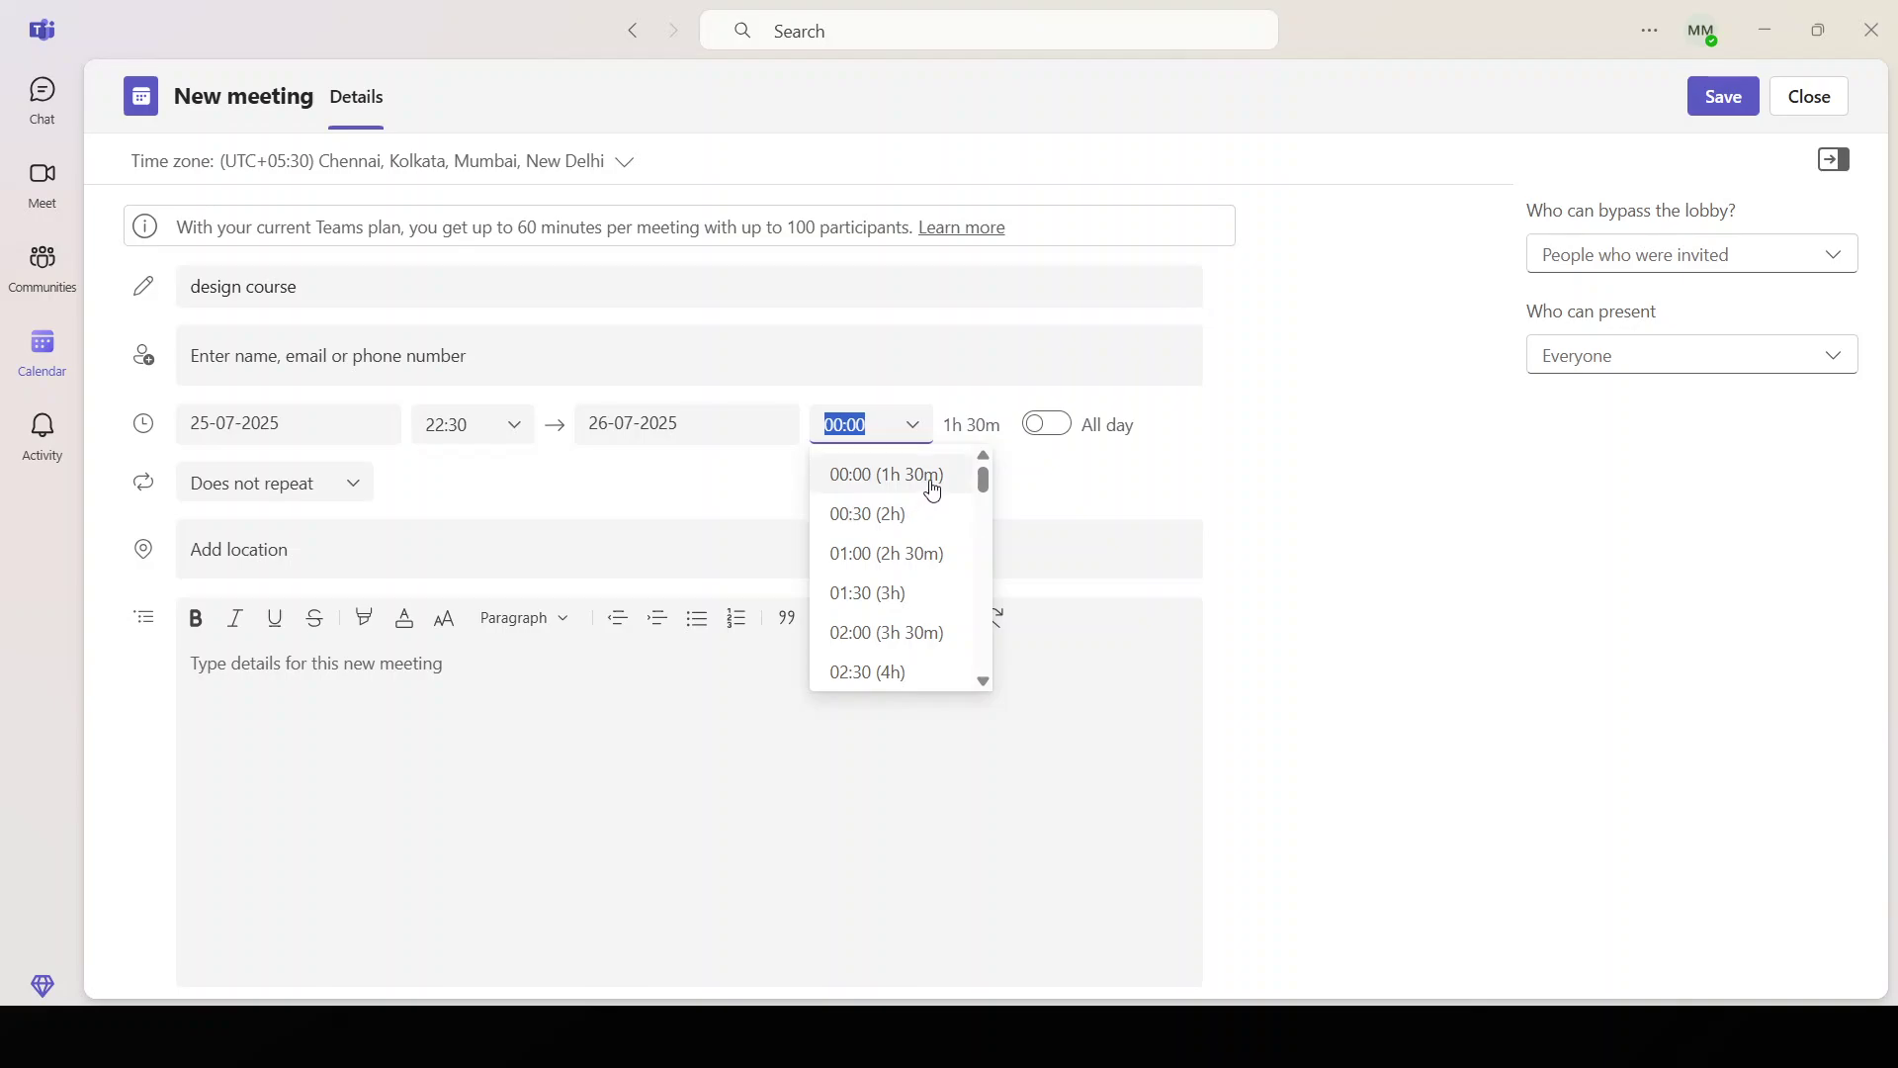
pyautogui.click(932, 559)
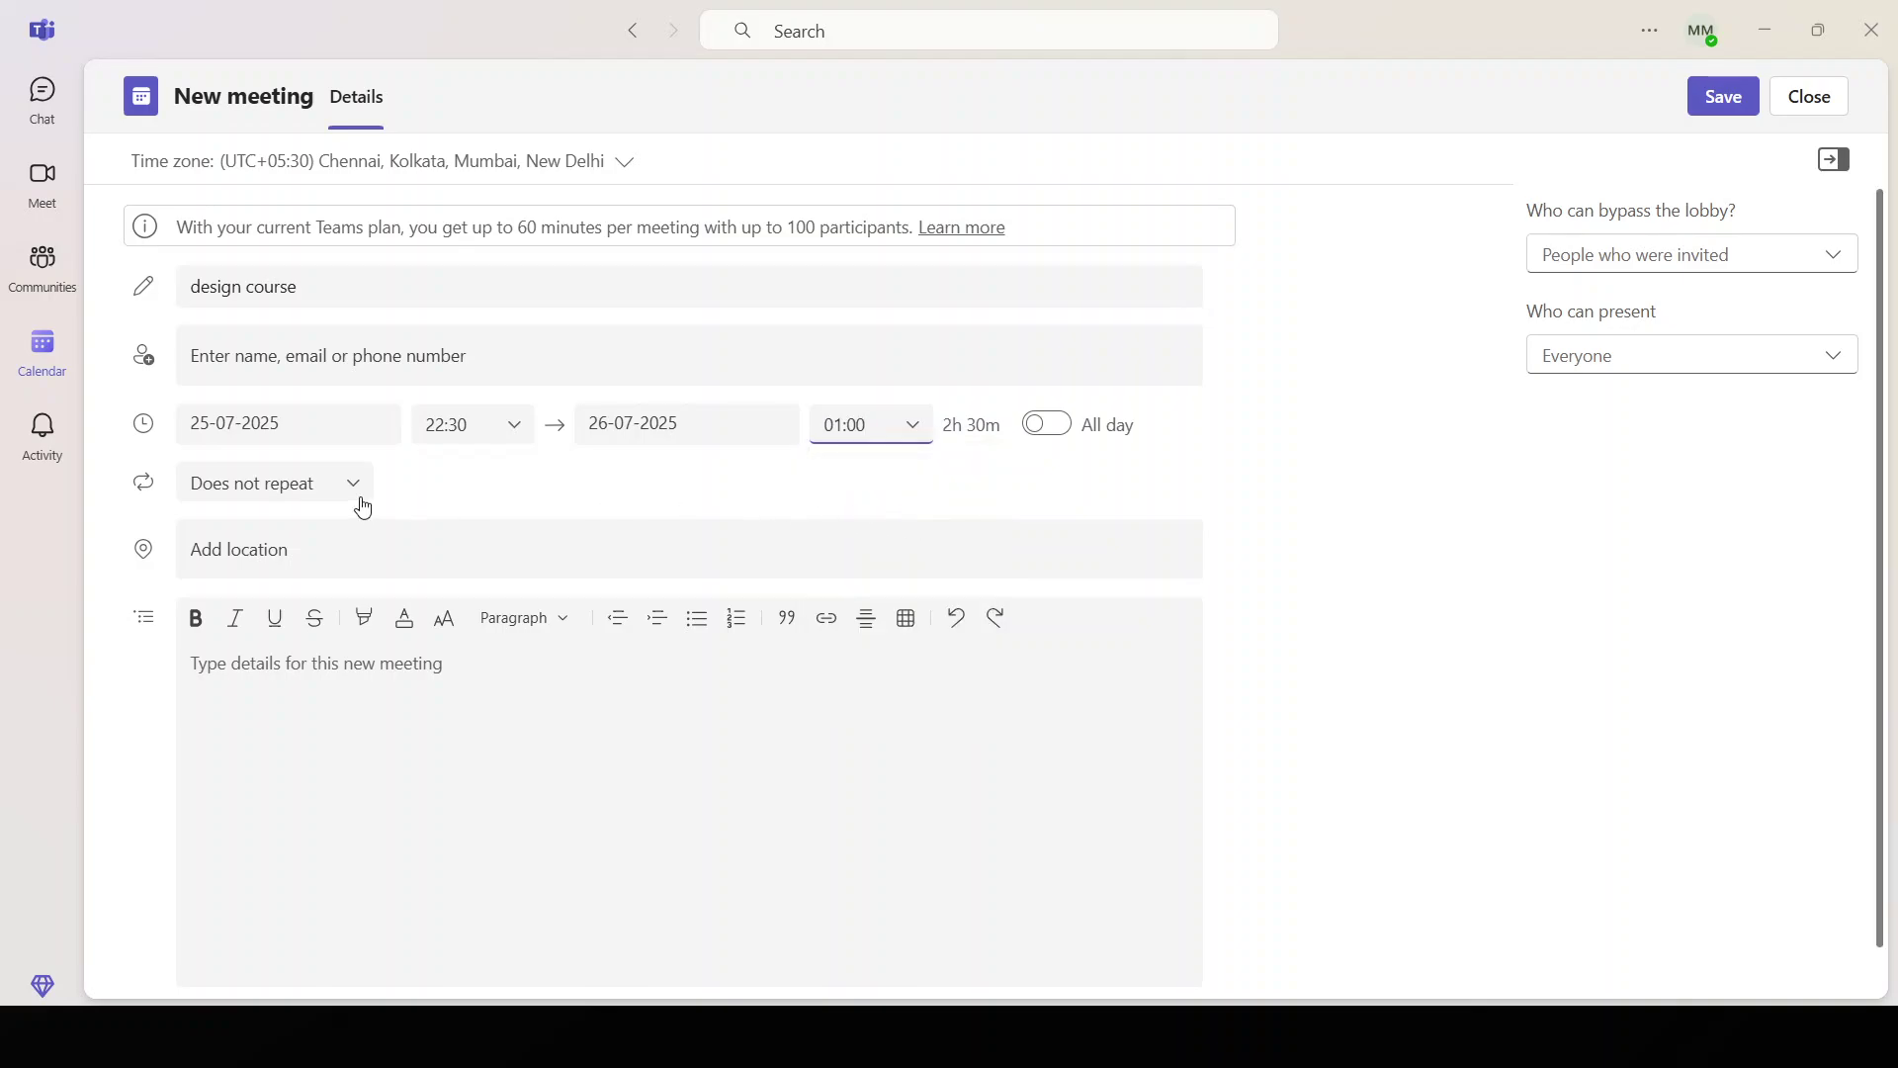
pyautogui.moveTo(992, 428); pyautogui.dragTo(956, 427)
pyautogui.click(914, 447)
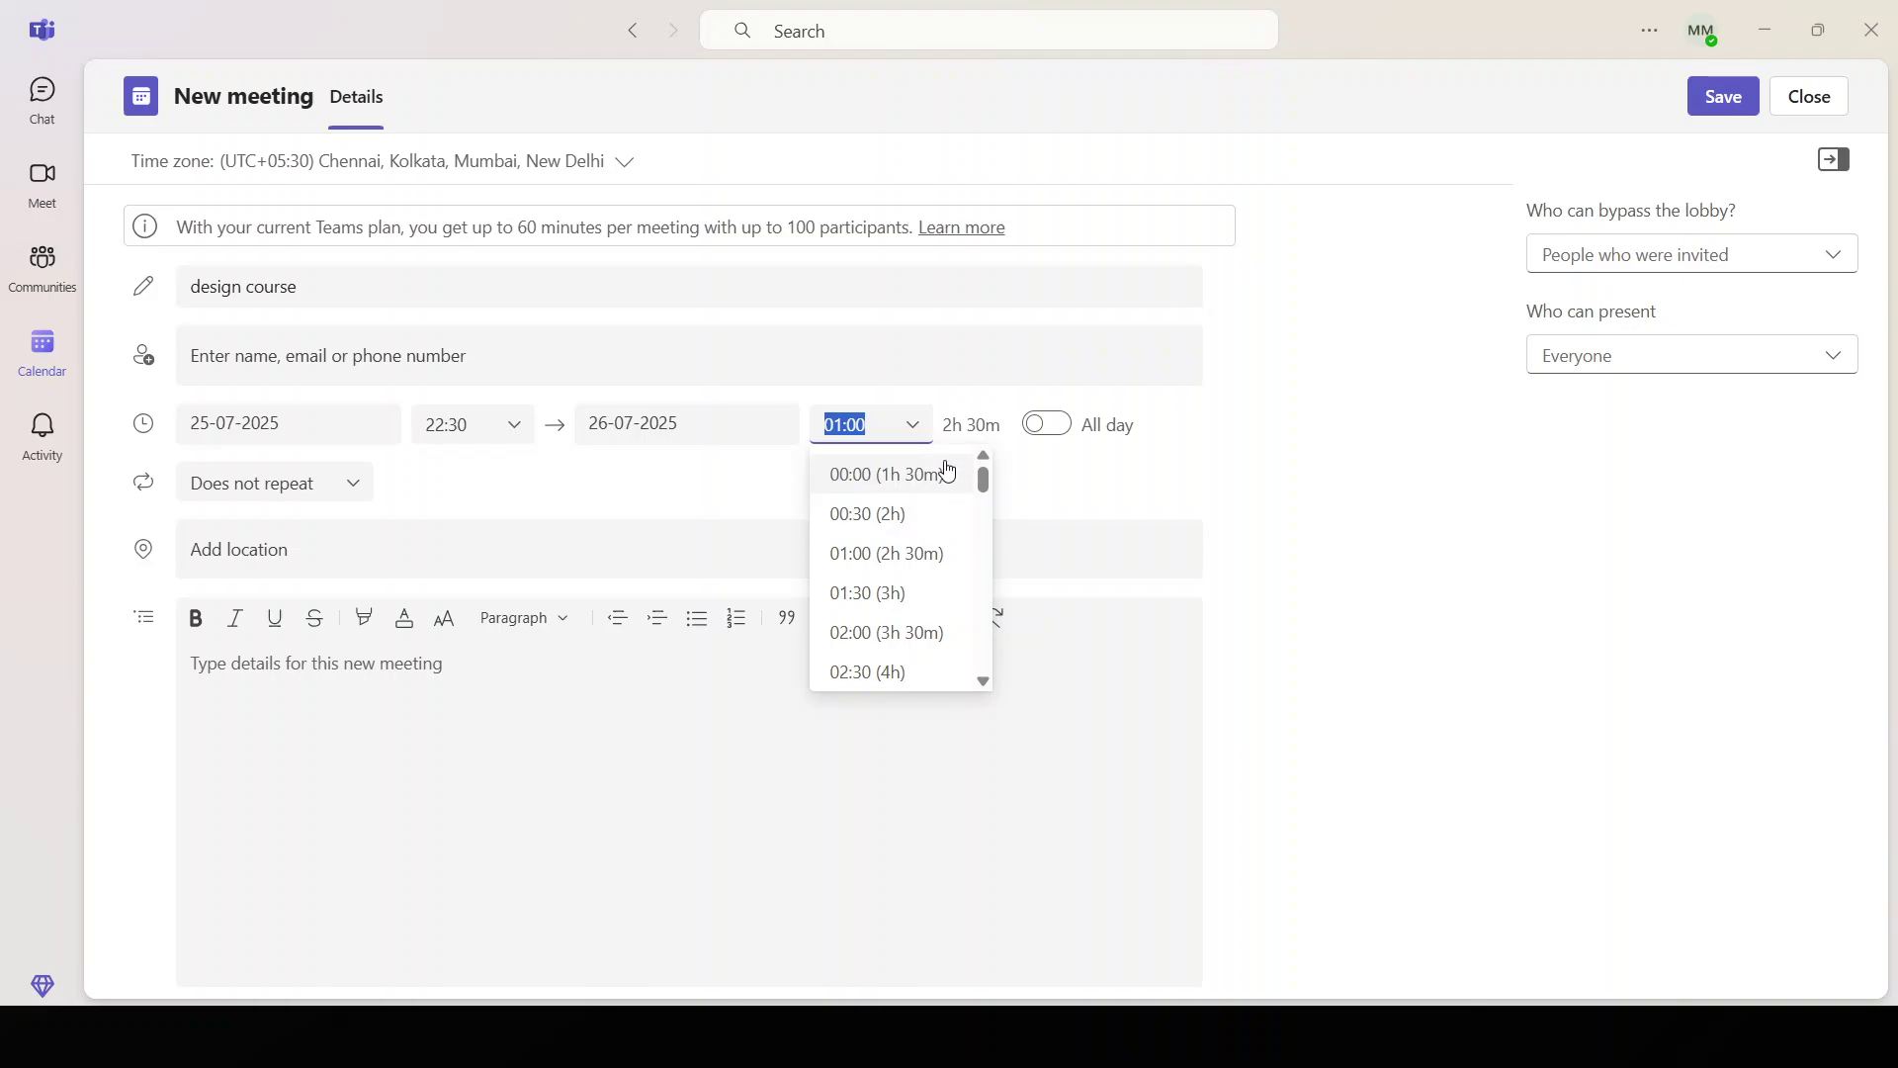
pyautogui.click(943, 476)
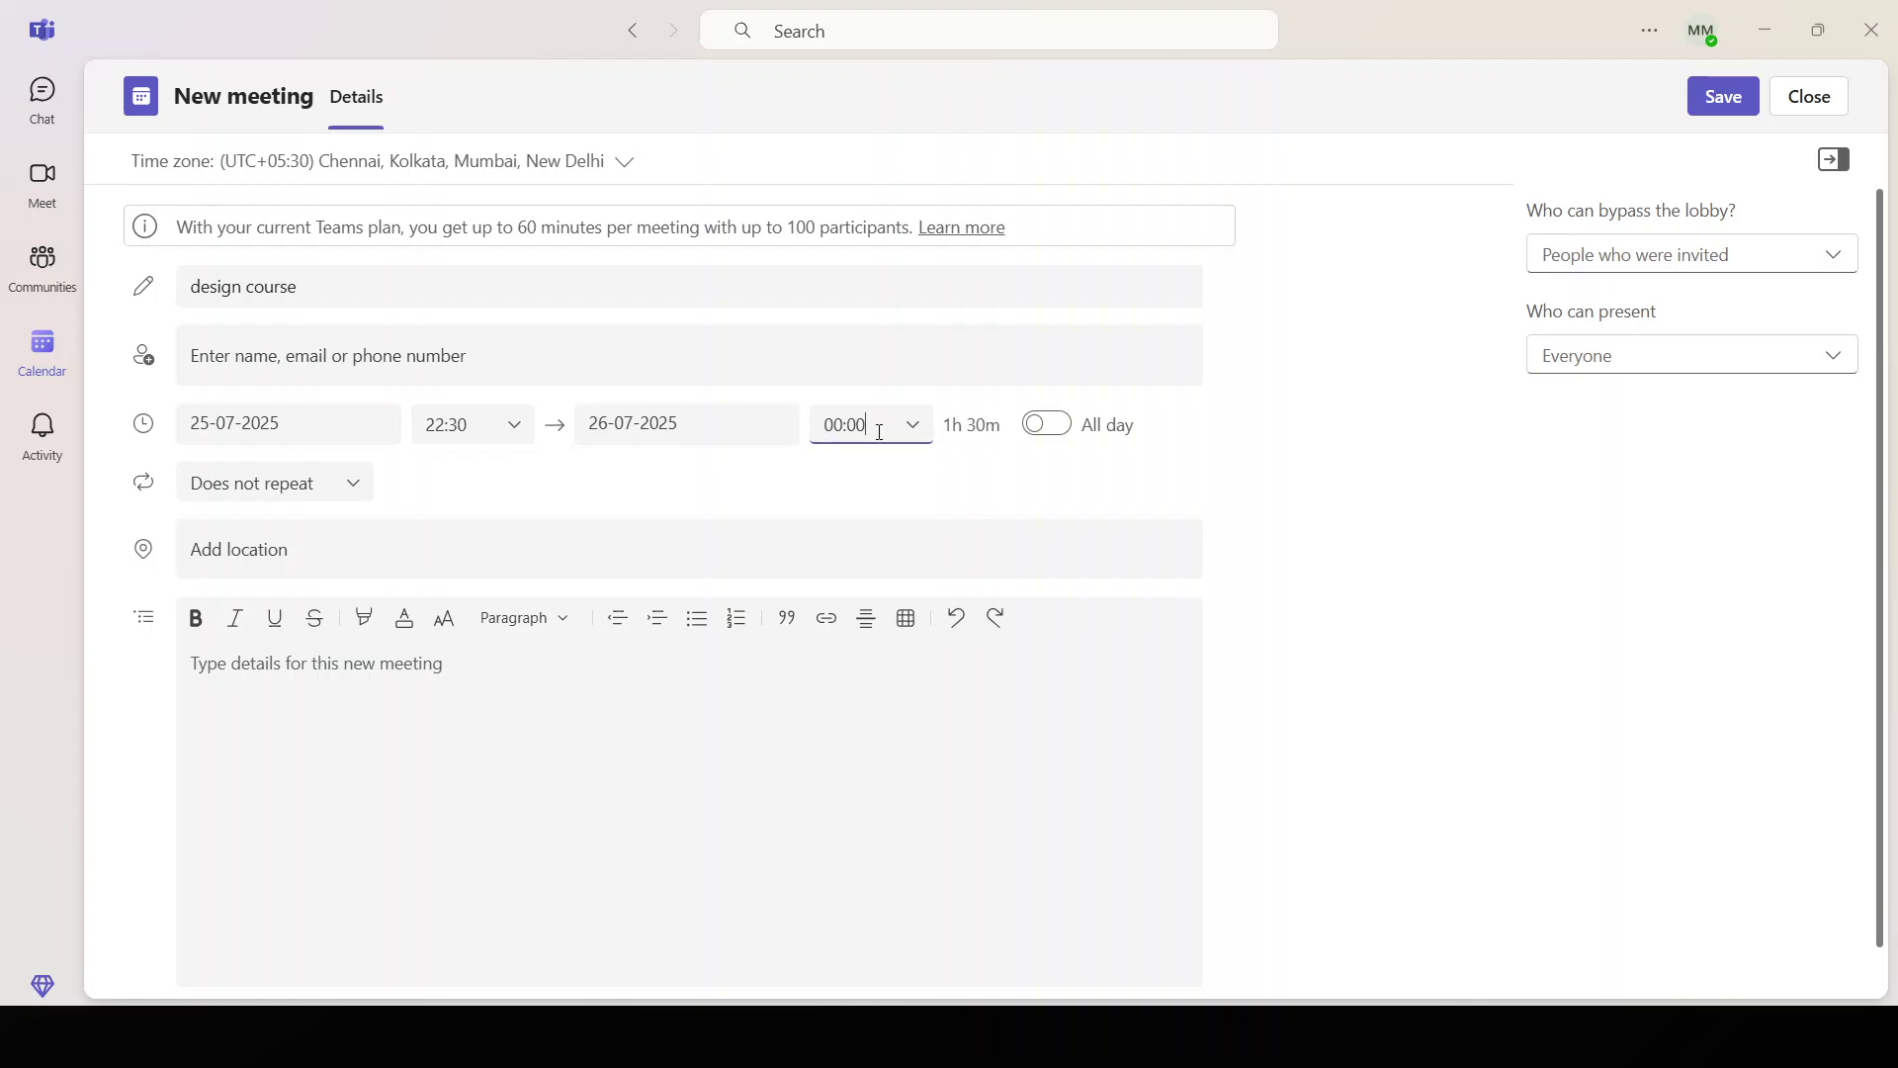
# - Set the meeting's recurrence to every weekday (Mon - Fri)
pyautogui.click(330, 484)
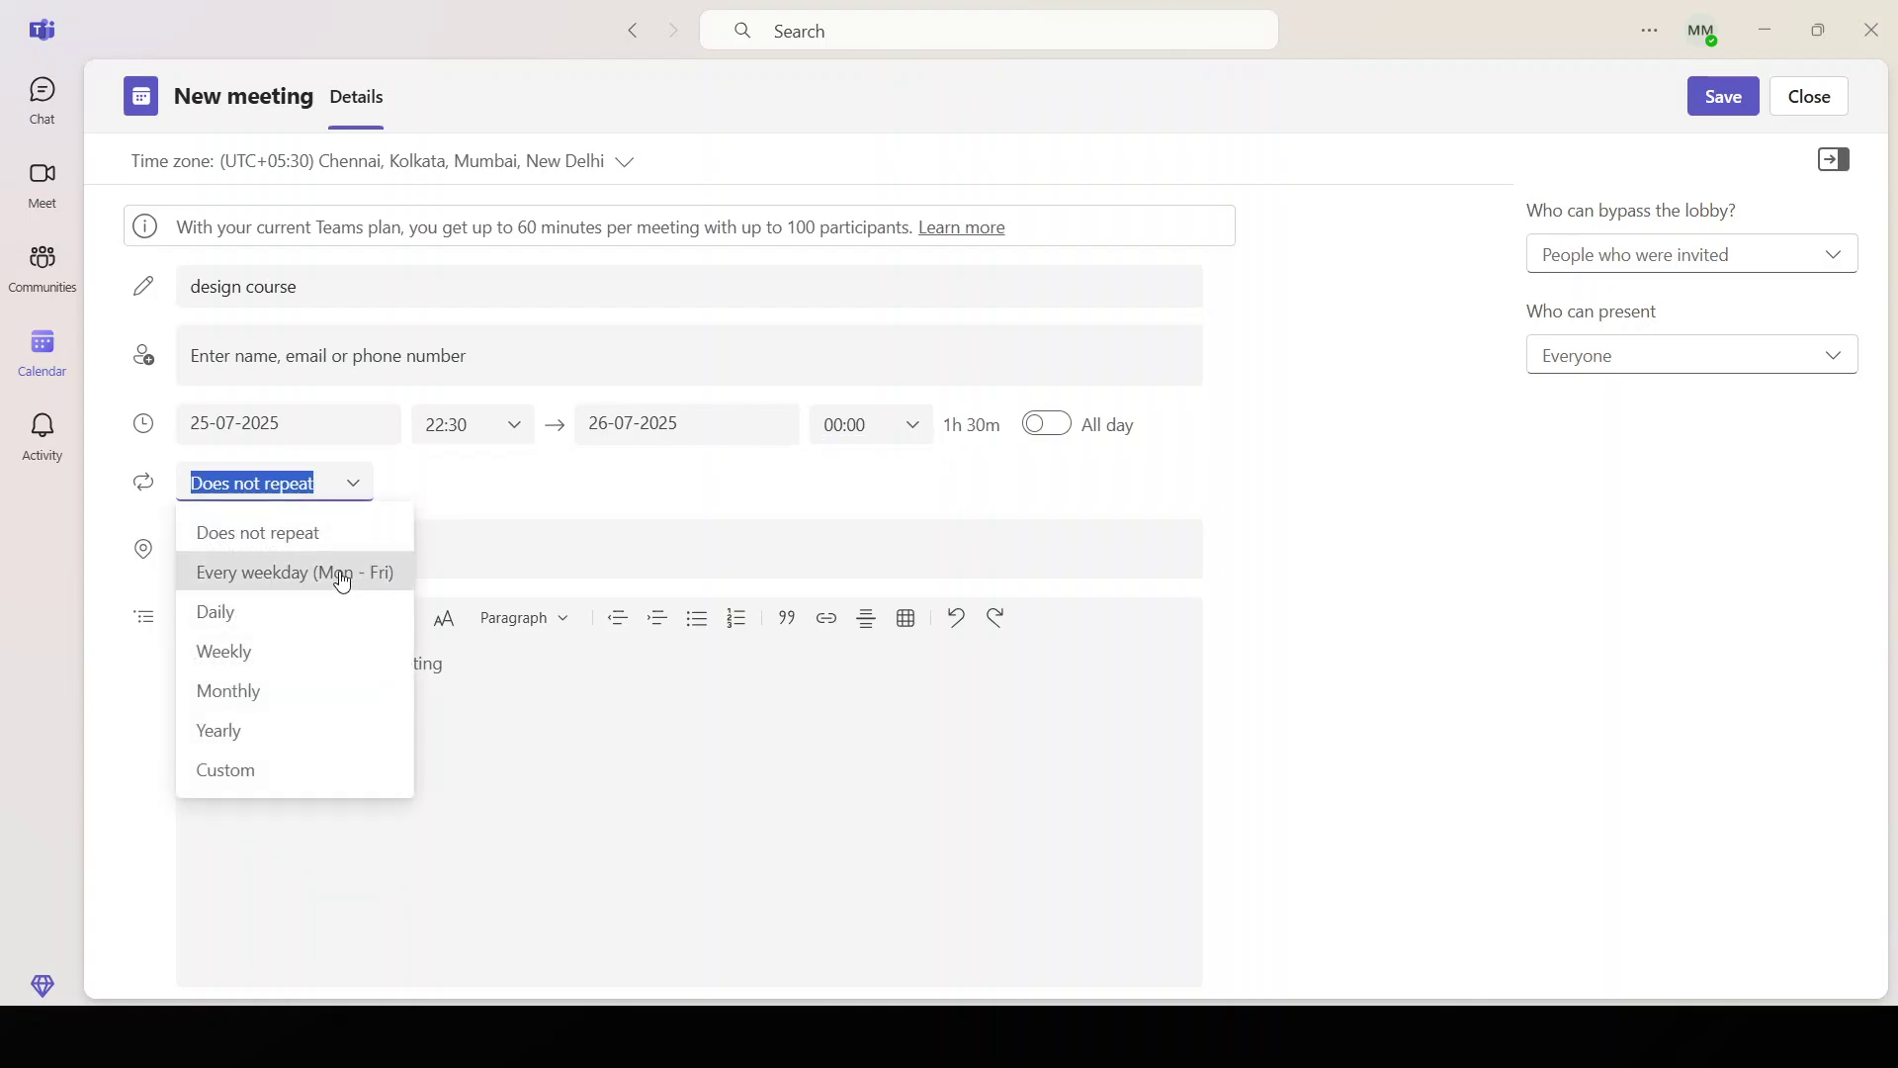
pyautogui.click(339, 576)
pyautogui.click(1226, 684)
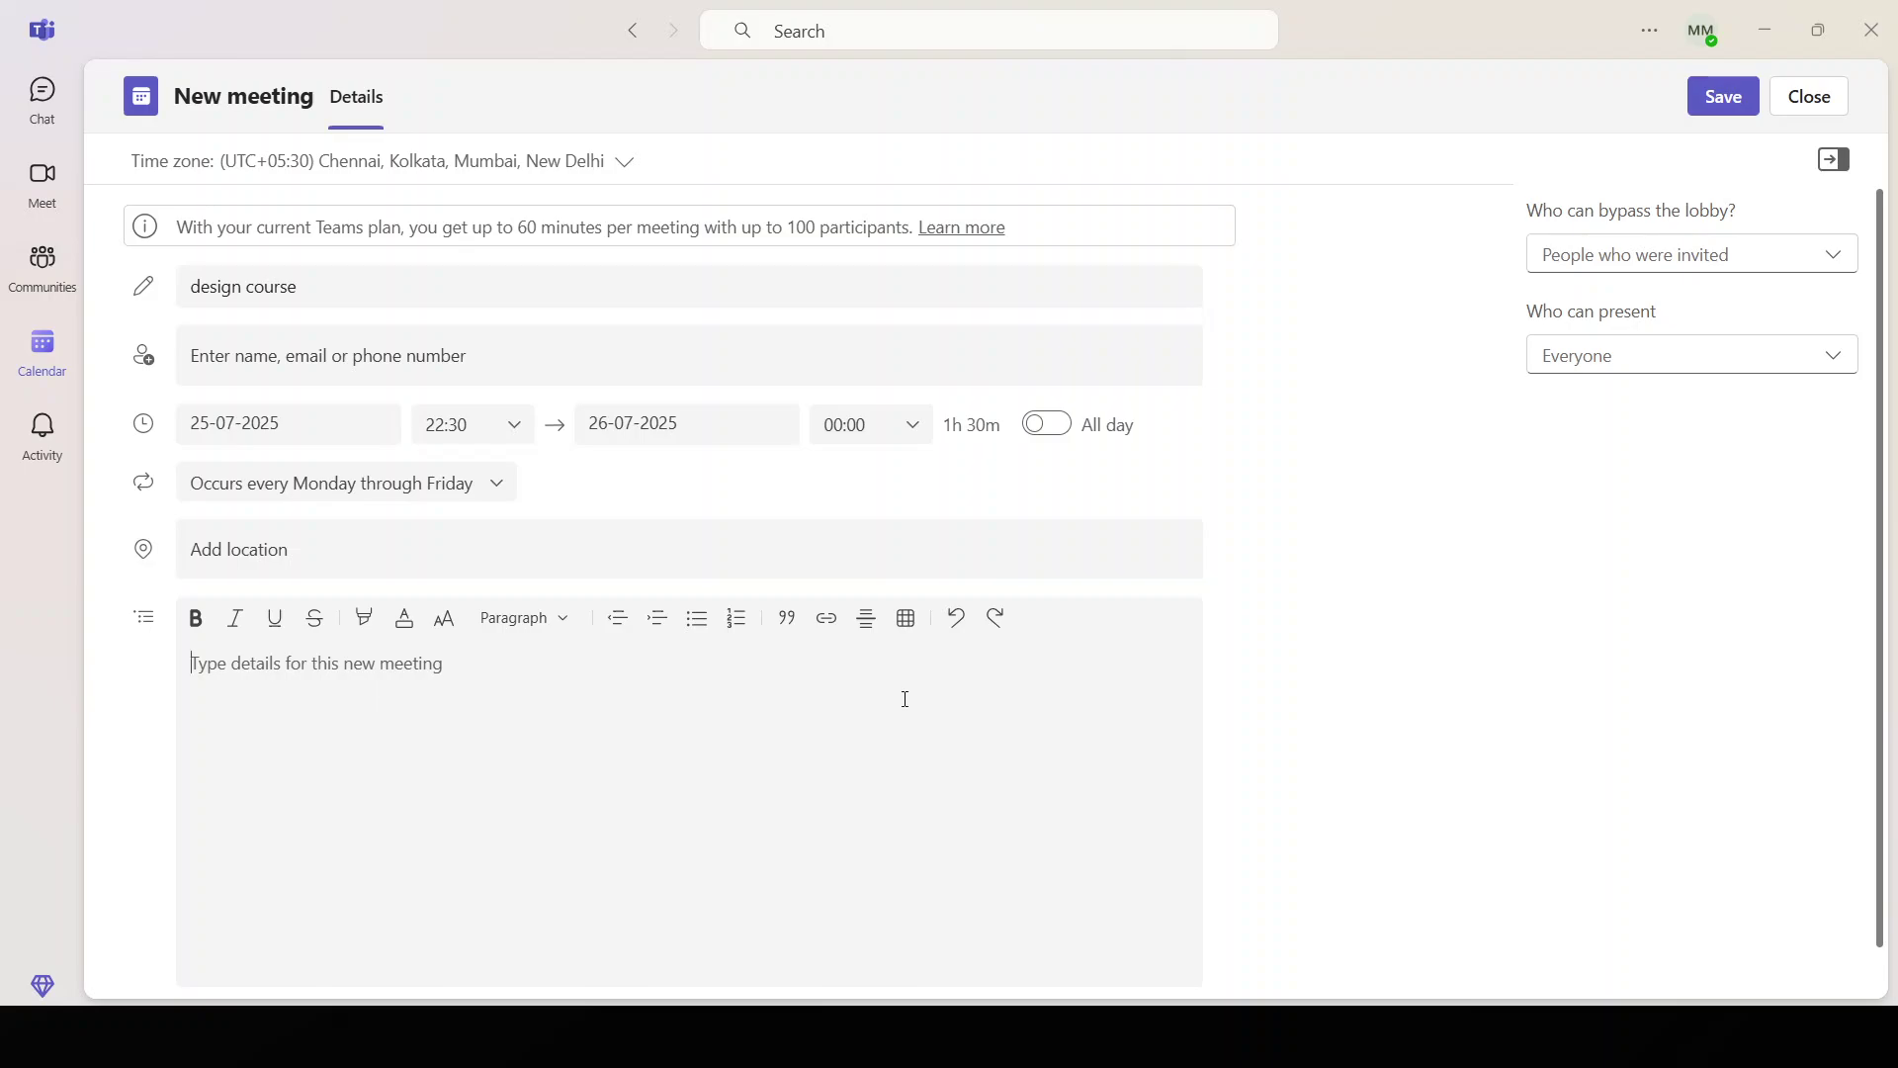
# - Set the meeting's end time to 00:30 for a two-hour duration
pyautogui.scroll(-1, 981, 712)
pyautogui.click(881, 377)
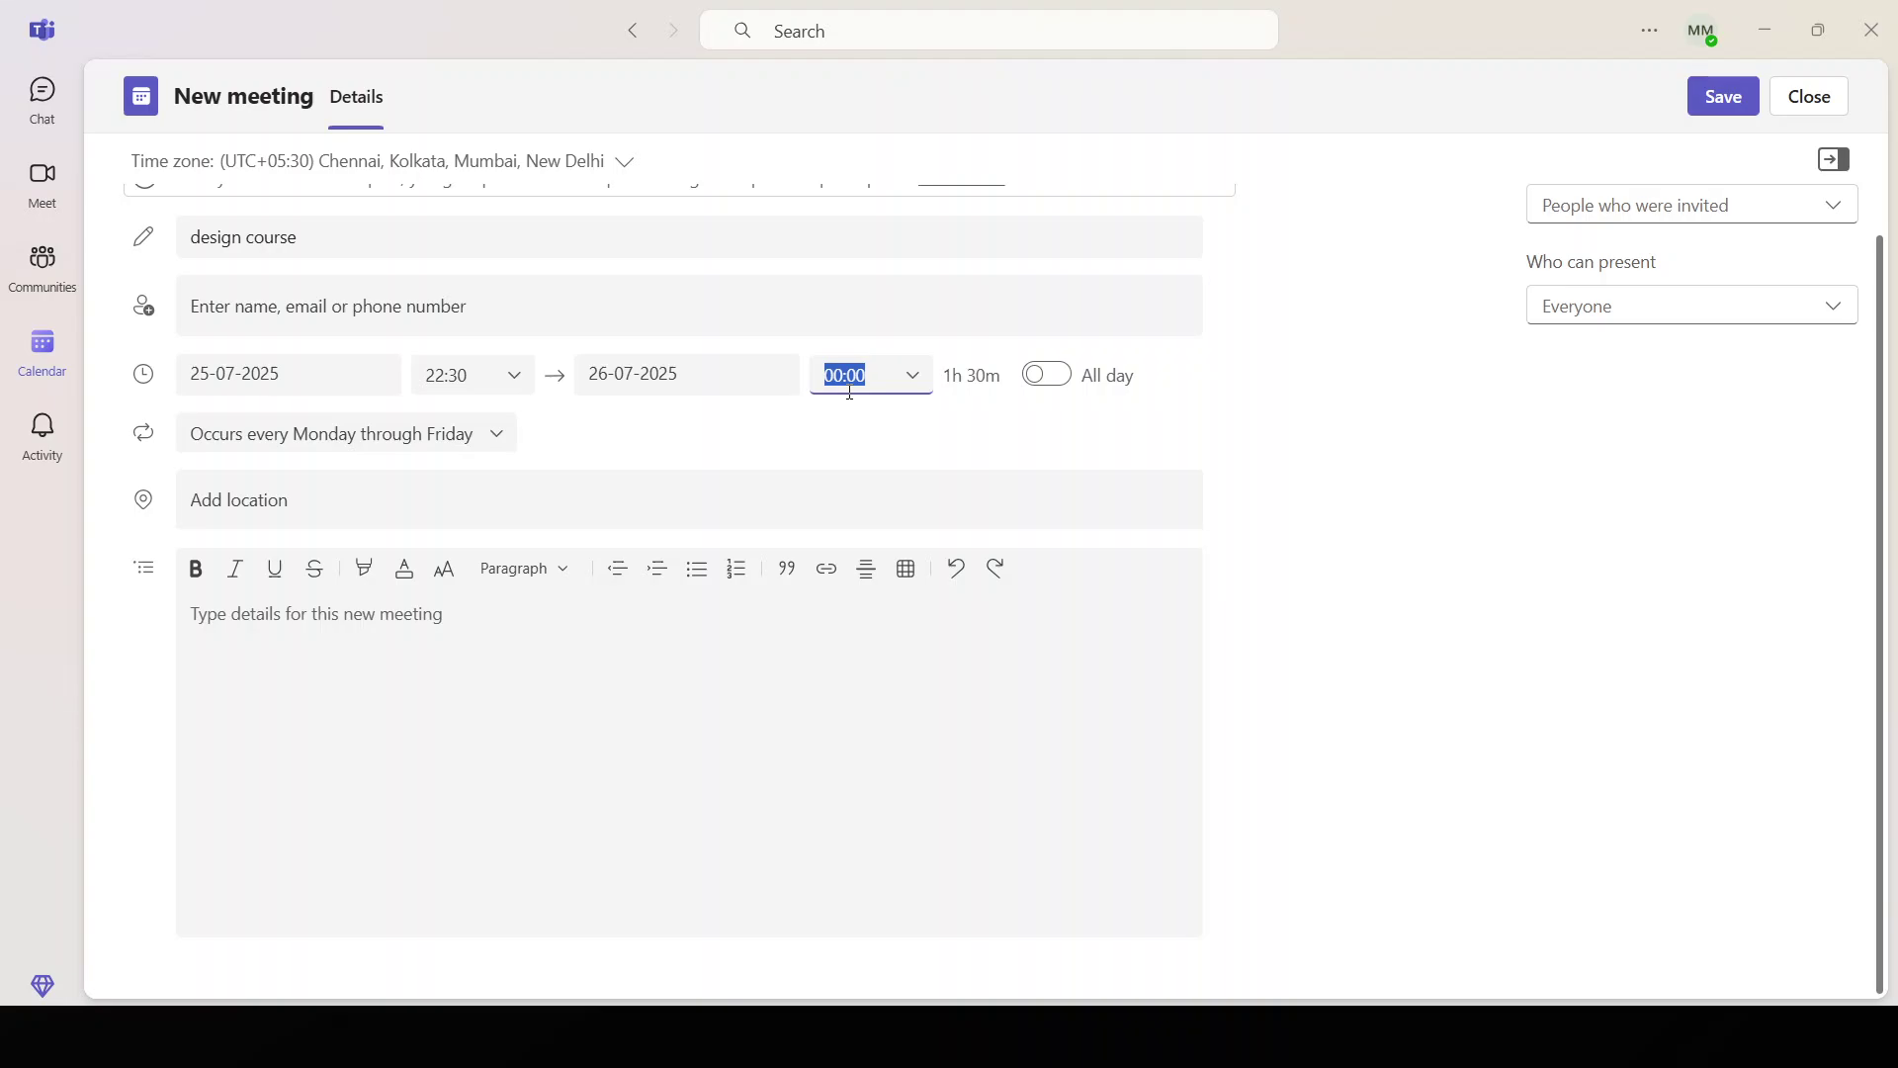
pyautogui.write('4')
pyautogui.press('Escape')
pyautogui.click(845, 377)
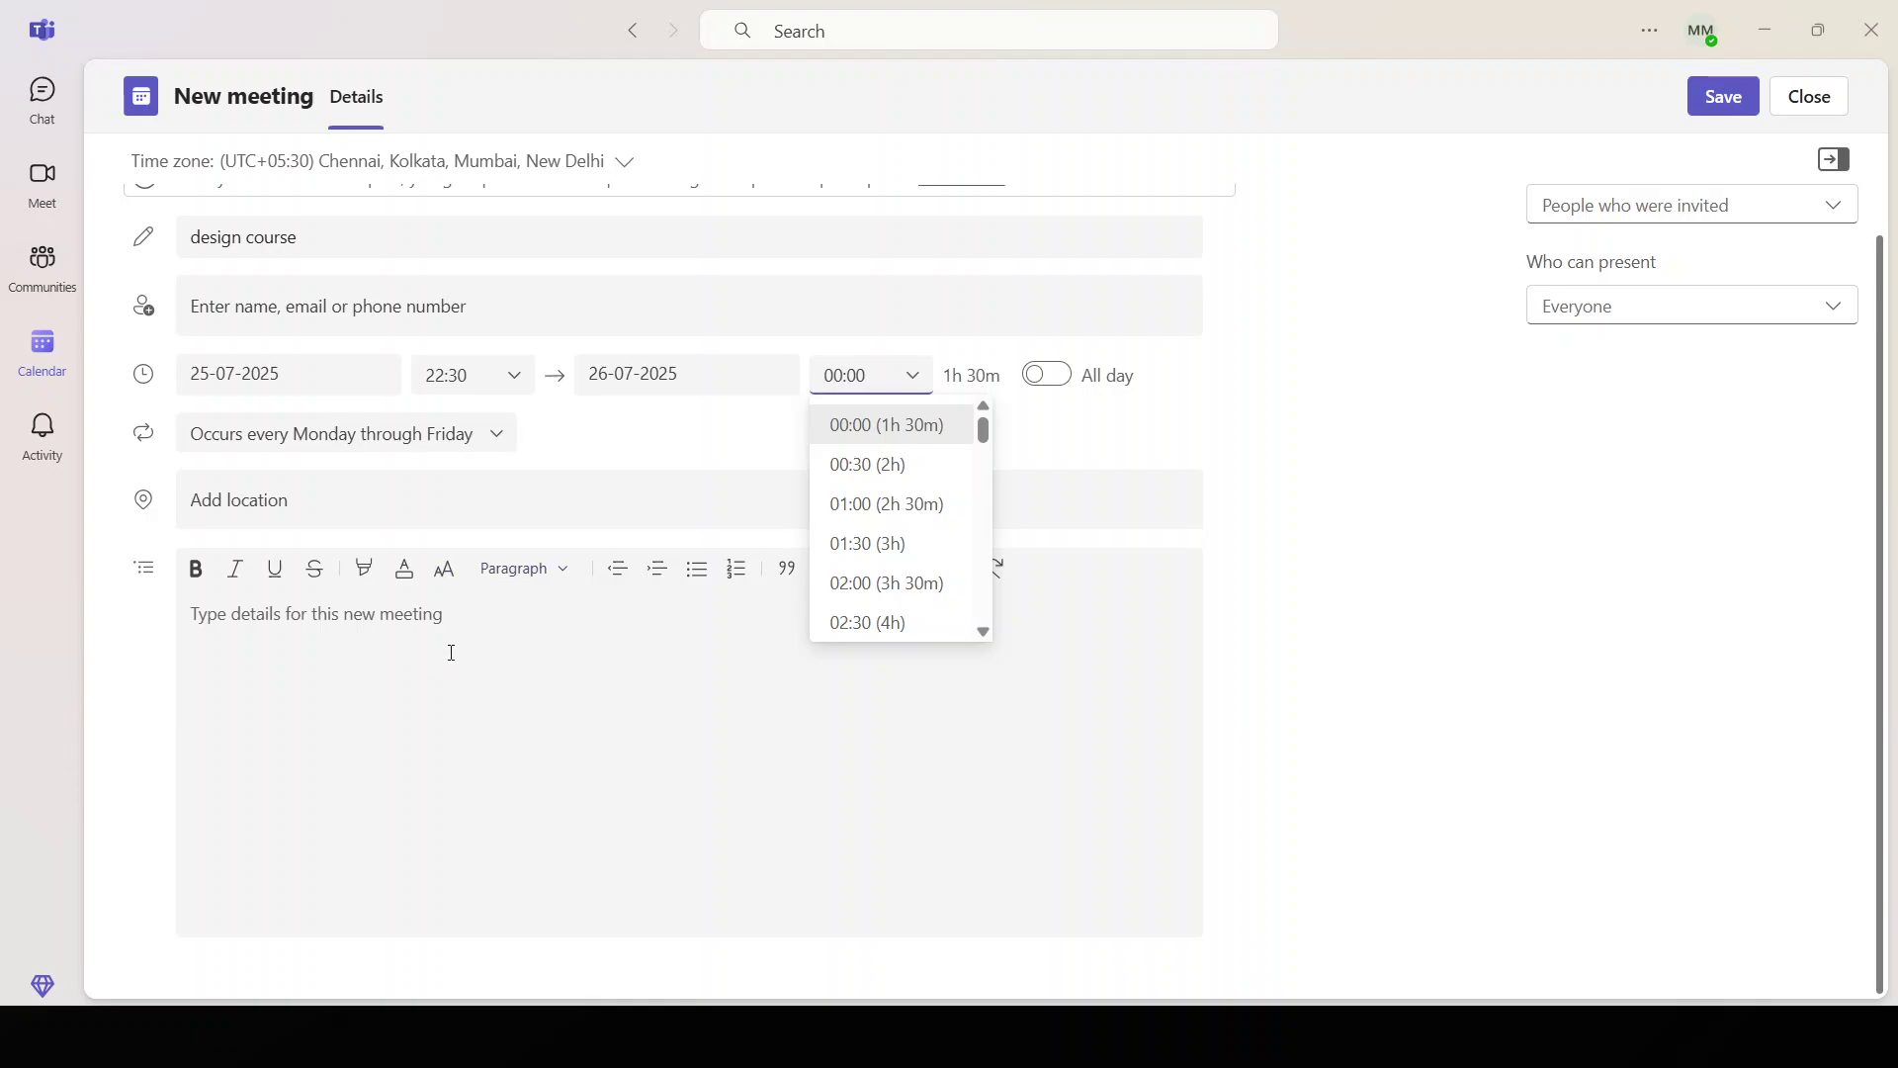
pyautogui.click(919, 475)
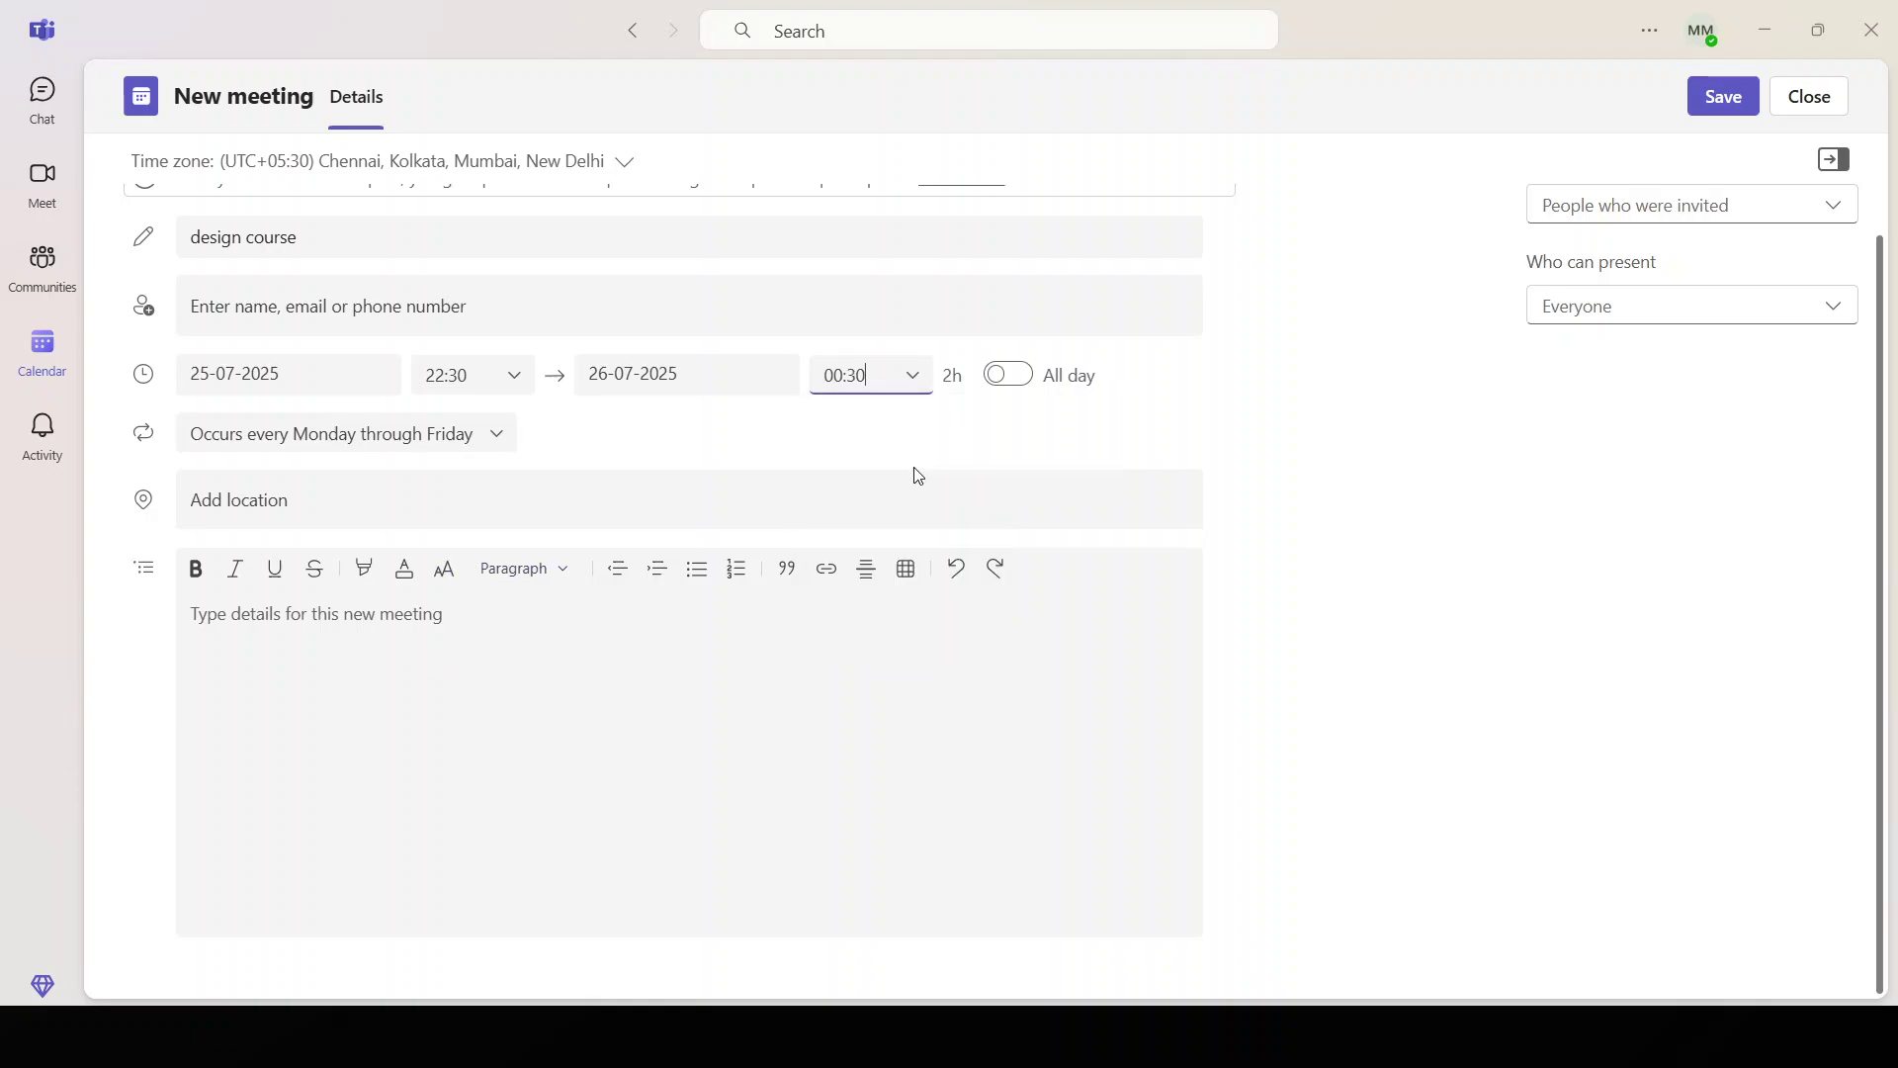
# - Save the meeting with no location or details added
pyautogui.click(760, 704)
pyautogui.scroll(1, 1737, 356)
pyautogui.click(1724, 96)
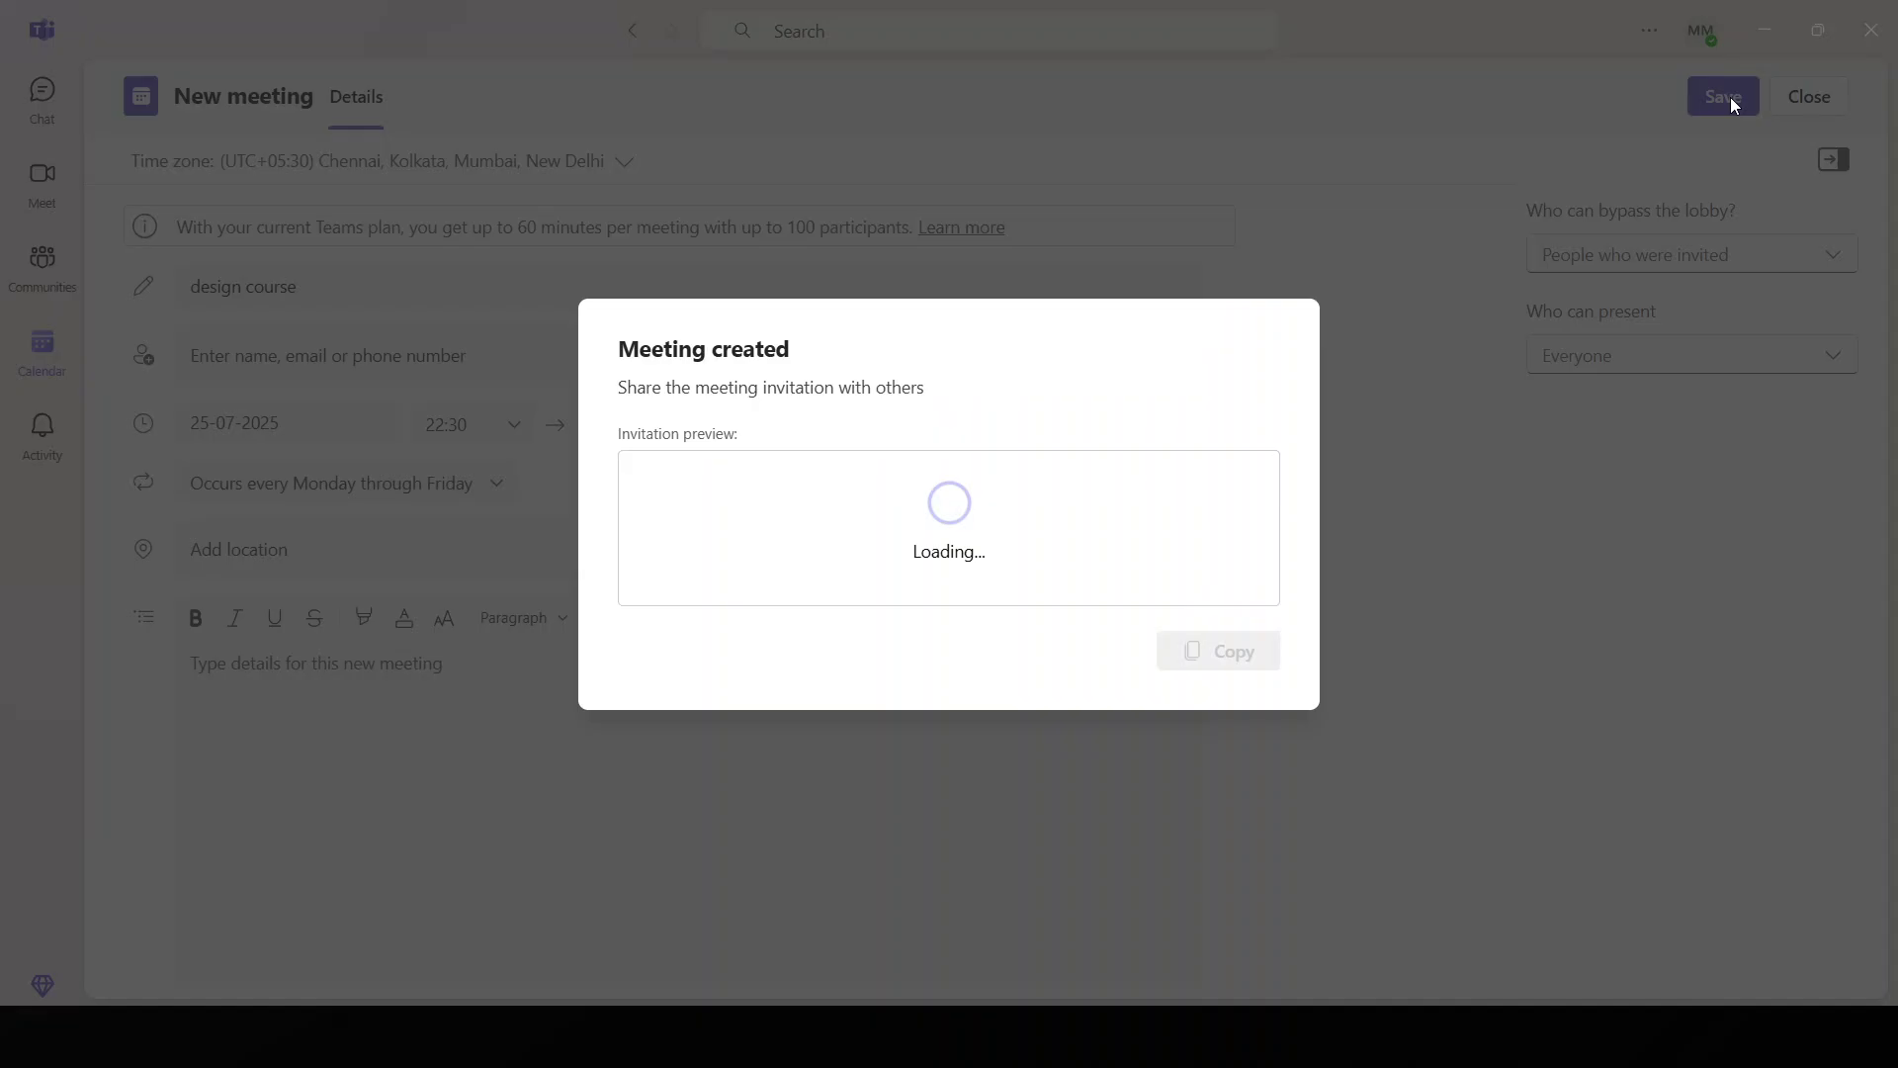